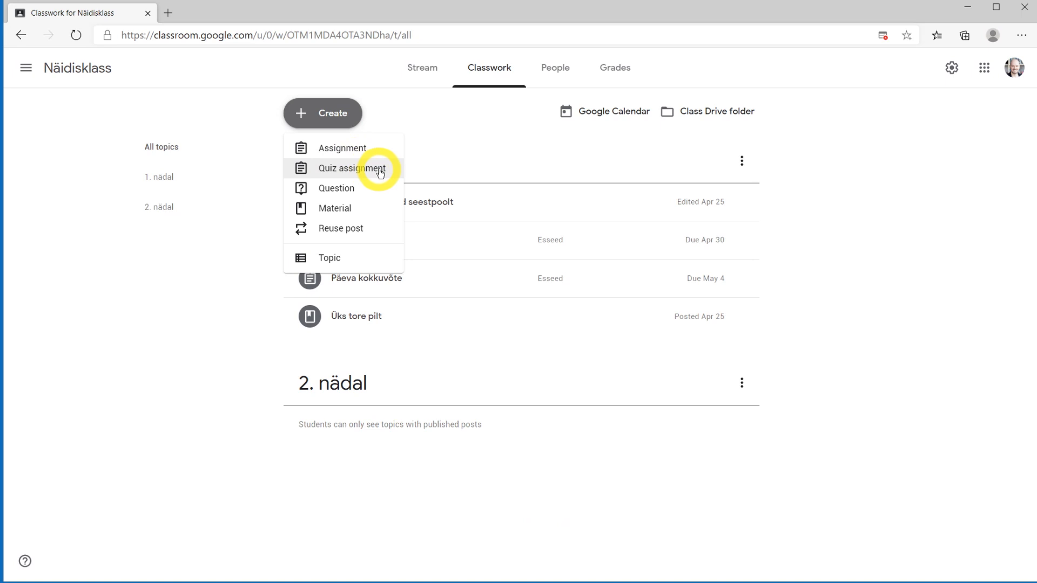
Step: Create a quiz assignment titled "Küsimustik" with the instructions "Palun täida küsimustik"
left_click(377, 170)
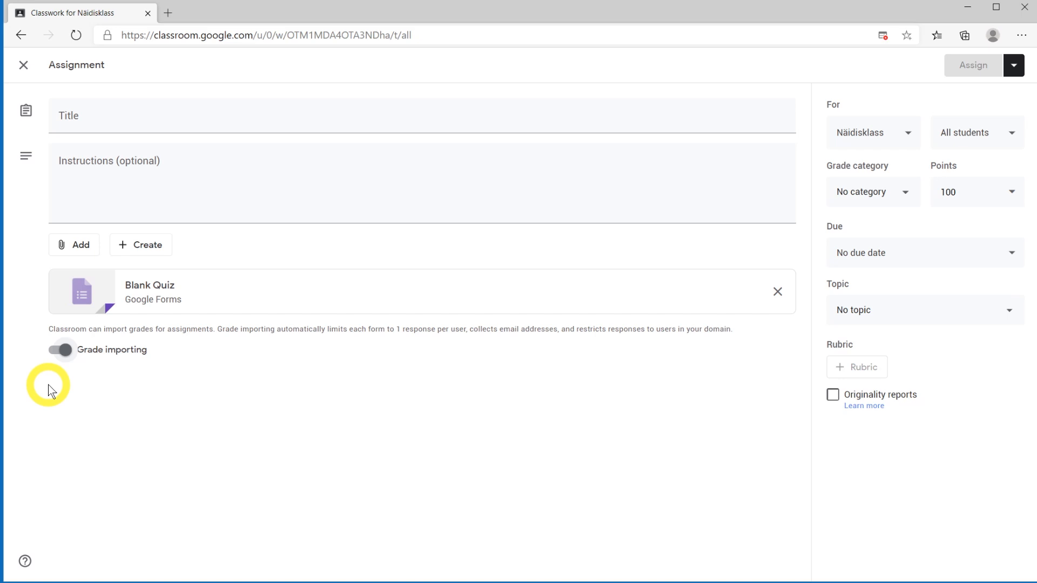
left_click(124, 122)
type("Küsimustik")
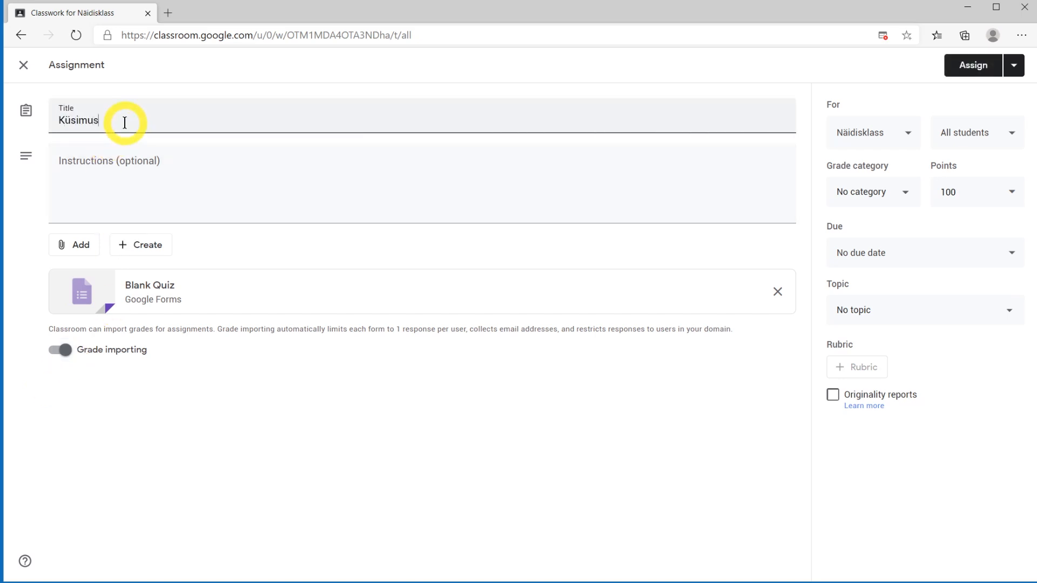
left_click(109, 156)
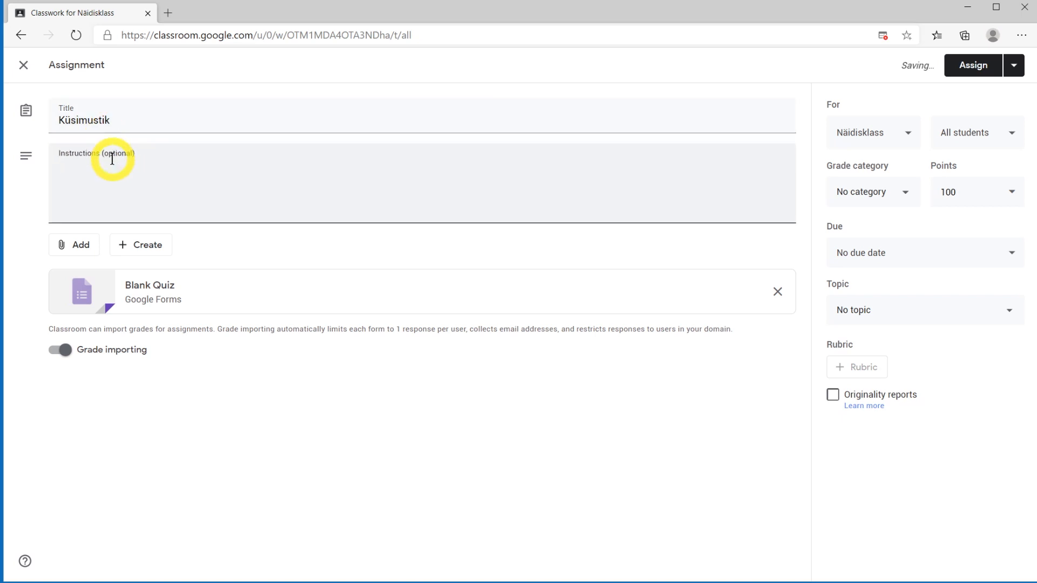
type("Palun täida küsimustik")
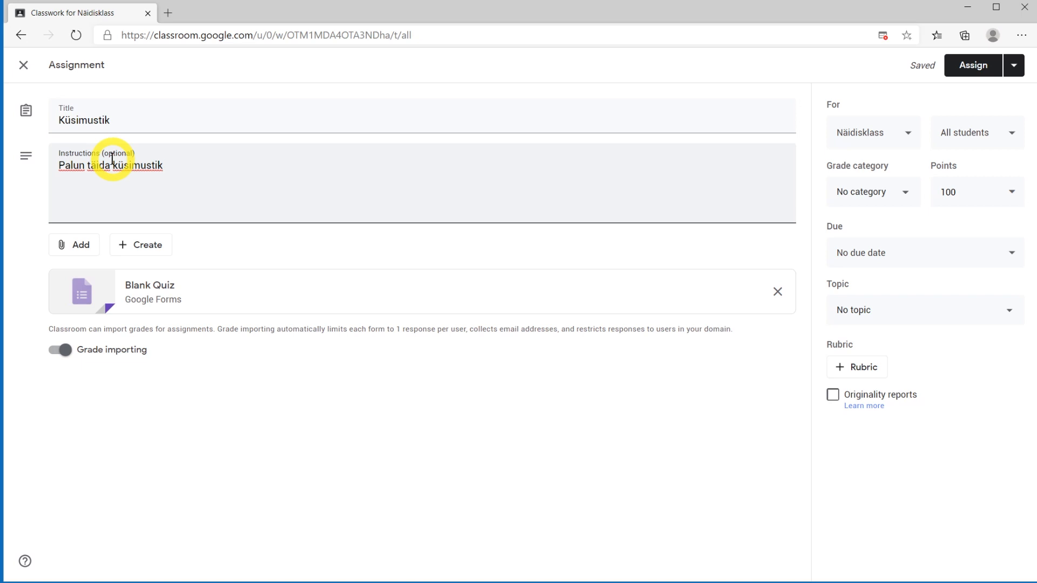
Step: Open the attached Blank Quiz in Google Forms and set both its file name and form title to "Esimese nädala küsimustik"
left_click(160, 293)
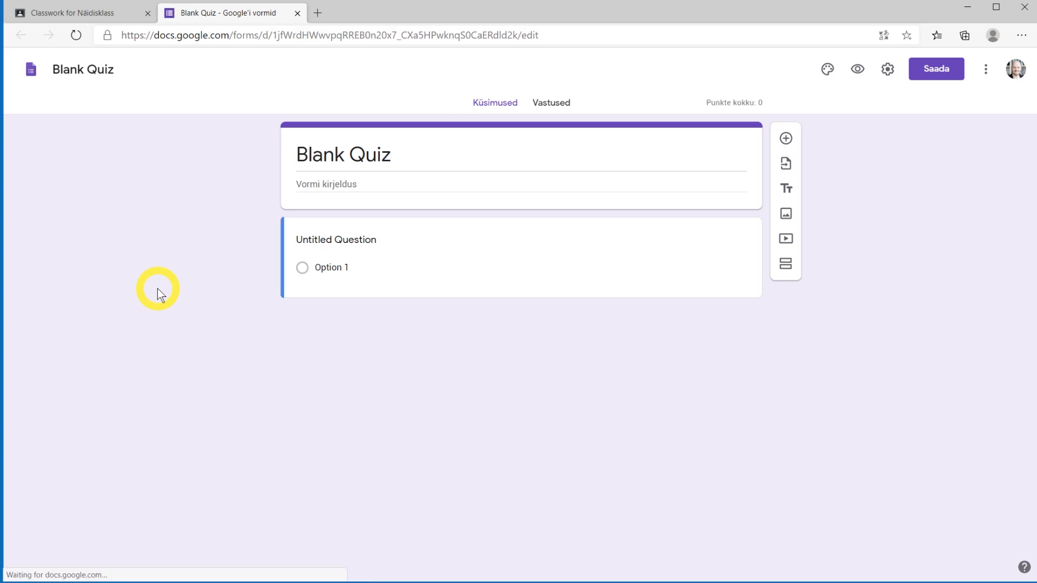
left_click(109, 71)
left_click_drag(109, 70, 23, 70)
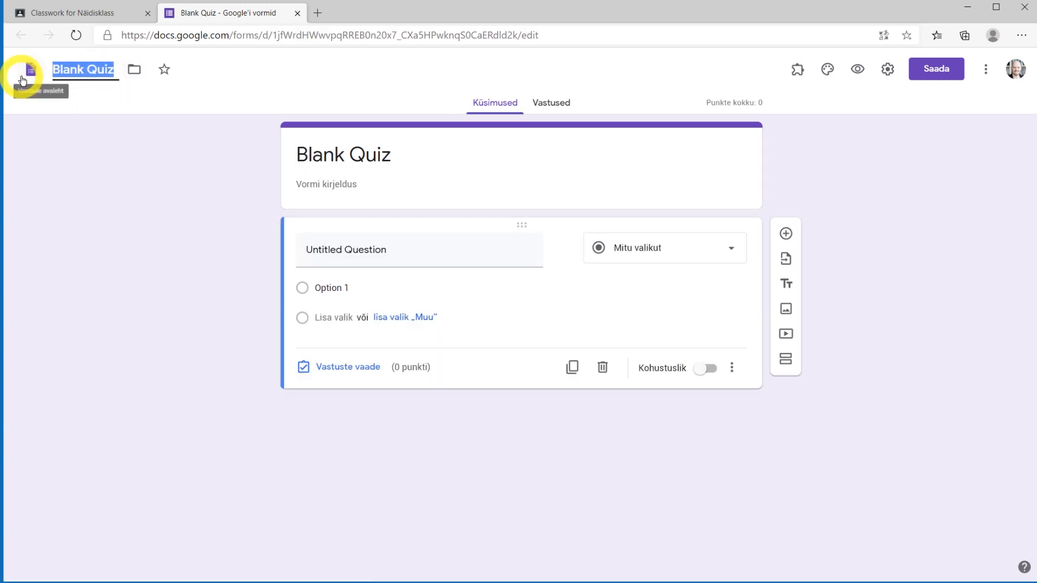
type("Esimese nädala küsimustik")
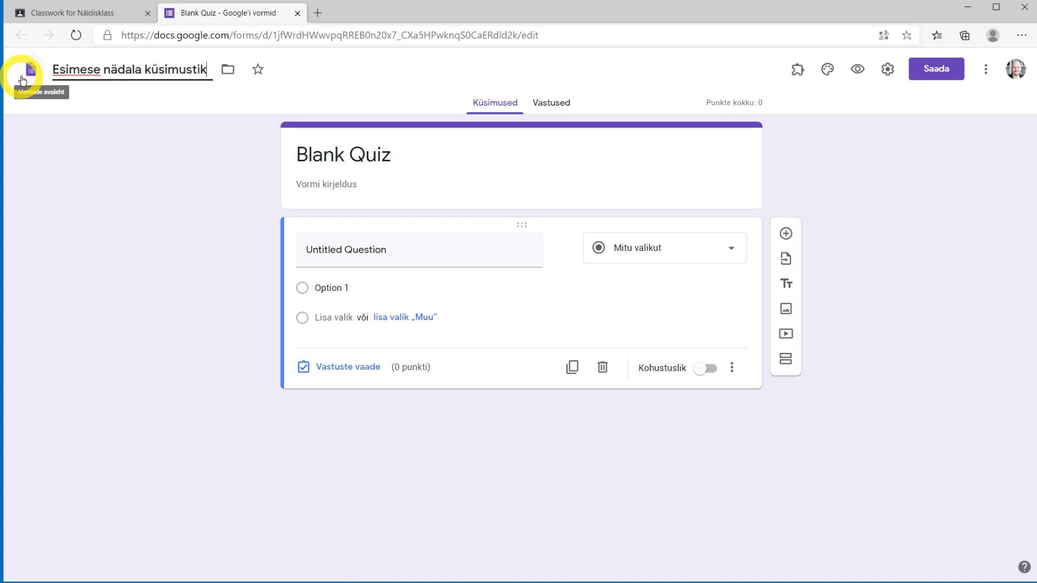
left_click_drag(296, 155, 403, 153)
type("Esimese nädala küsimustik")
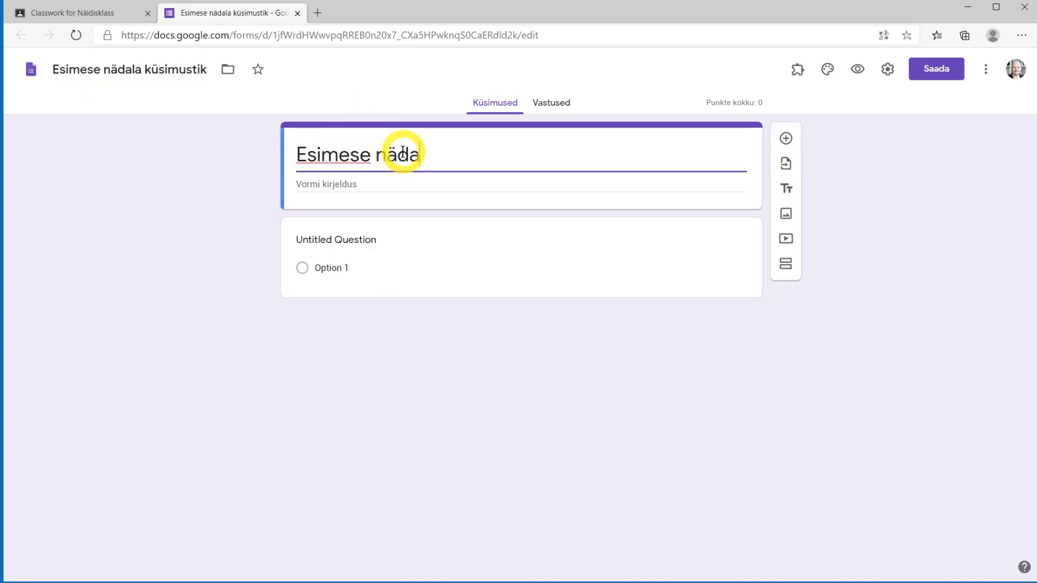
Step: Set the first question's text to "Mis on pildil?" and upload the banana picture from the computer into it
left_click(369, 241)
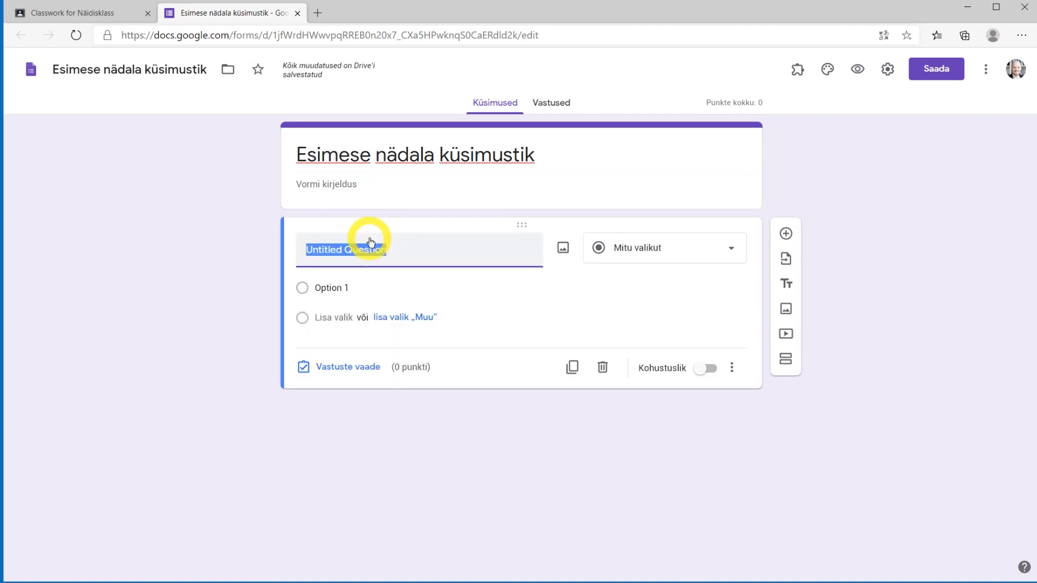
type("Mis on pildil?")
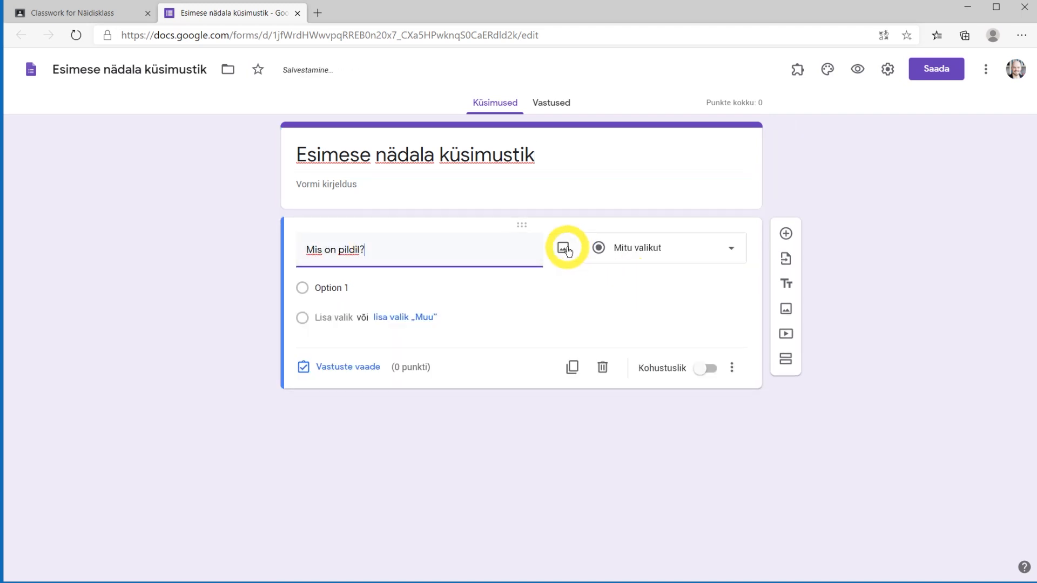
left_click(563, 247)
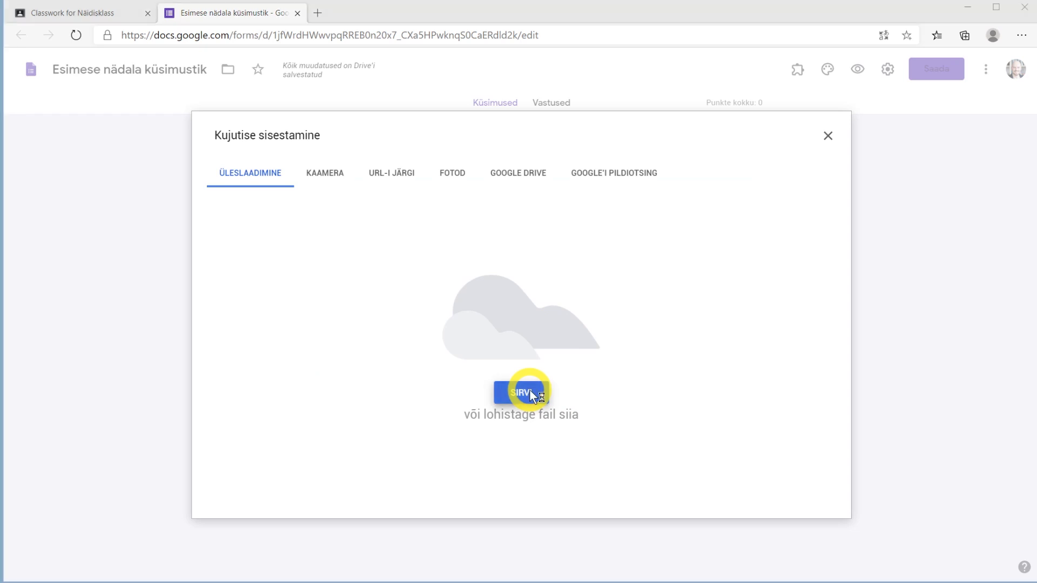
left_click(529, 393)
double_click(290, 298)
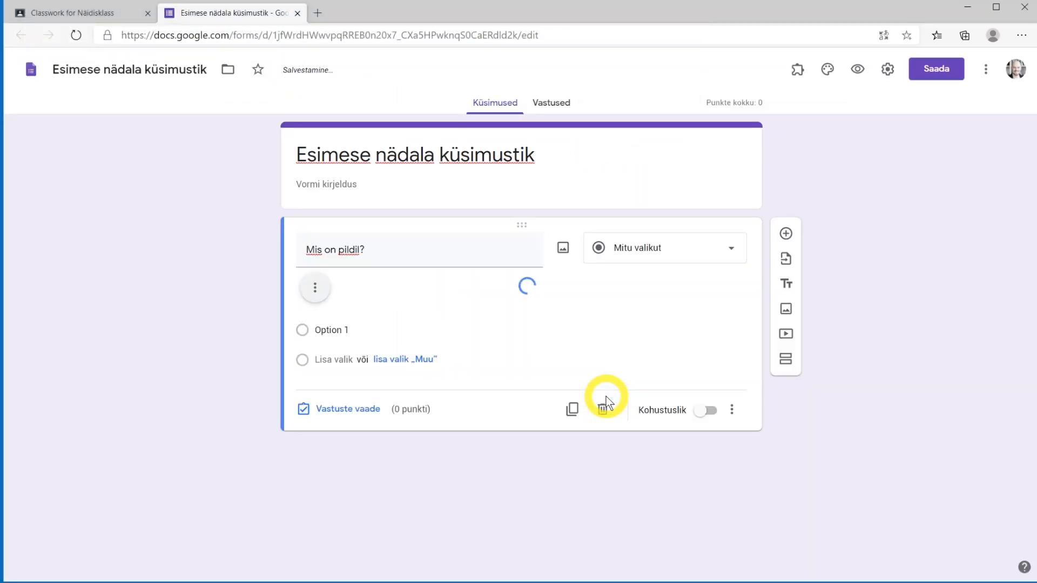
Step: Enter the answer options "Banaanid", "Õunad" and "Pirnid" for the picture question
scroll(604, 396, "down", 5)
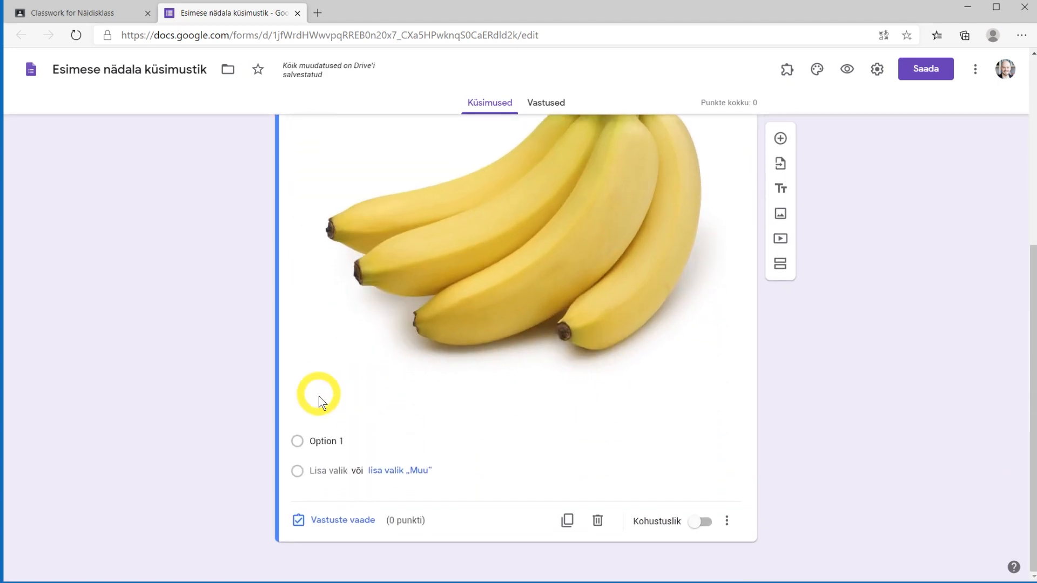
left_click(338, 442)
type("Banaanid")
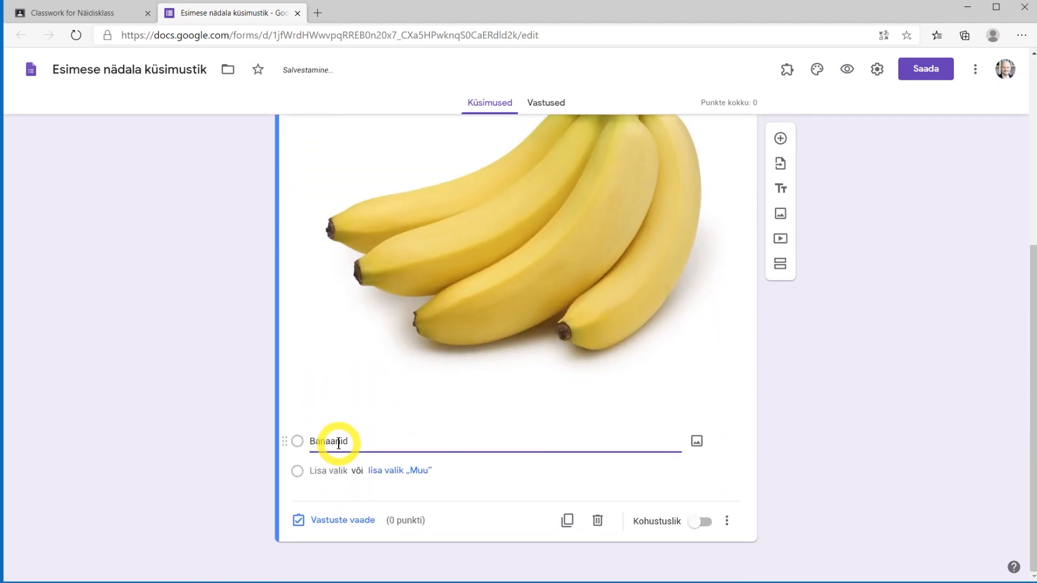
key("Return")
type("õunad")
key("Return")
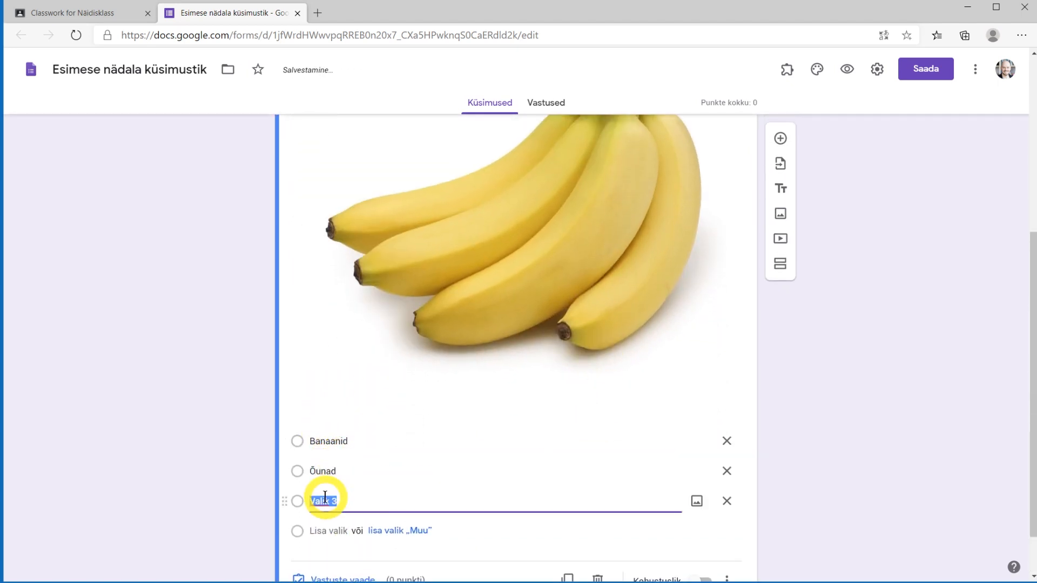
type("Pirnid")
left_click(250, 479)
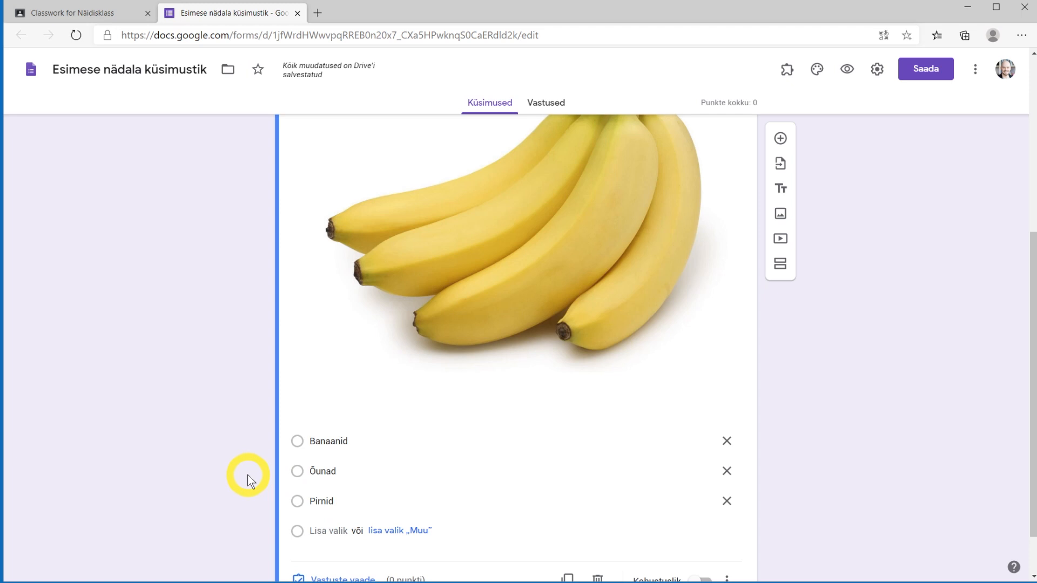
Step: Set the picture question's answer key to 2 points with "Banaanid" as the correct answer
scroll(249, 478, "down", 1)
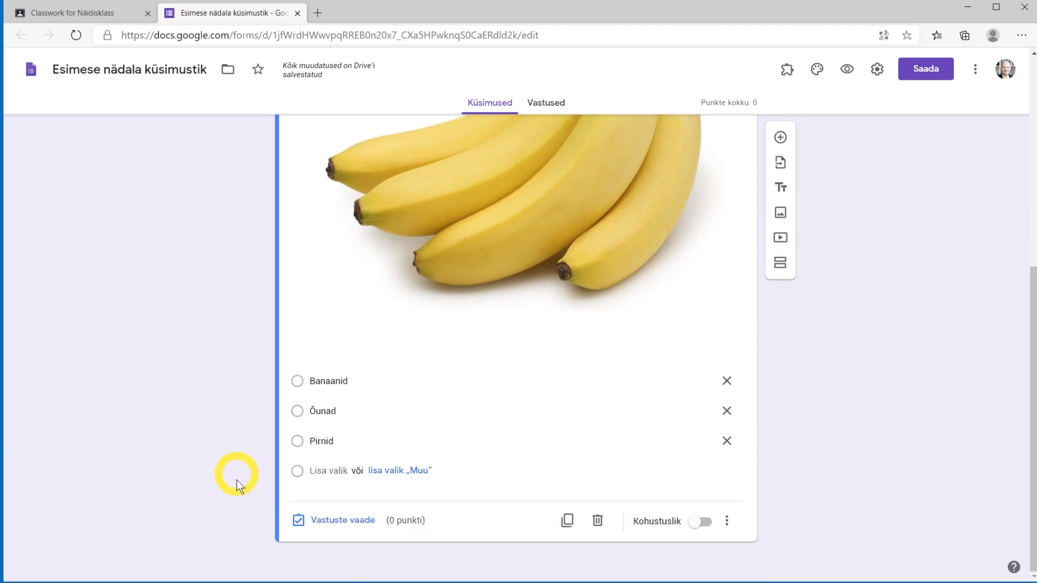
left_click(334, 532)
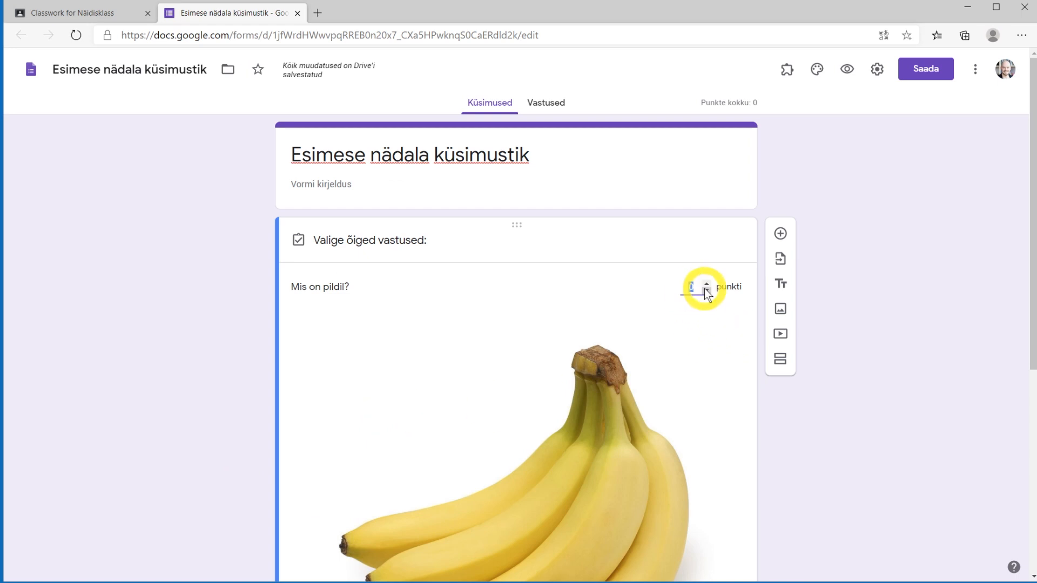
scroll(562, 338, "down", 6)
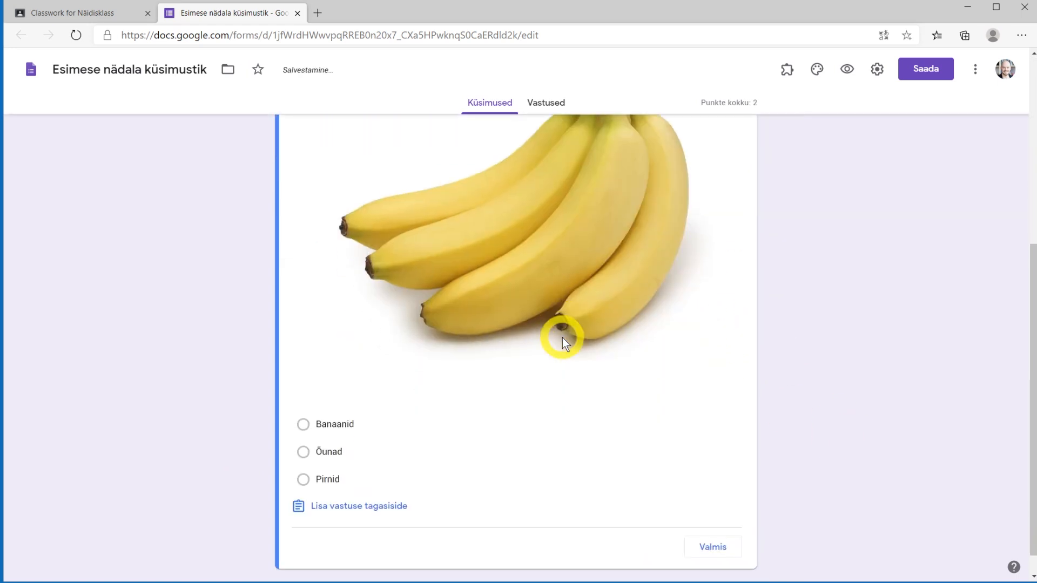
left_click(303, 397)
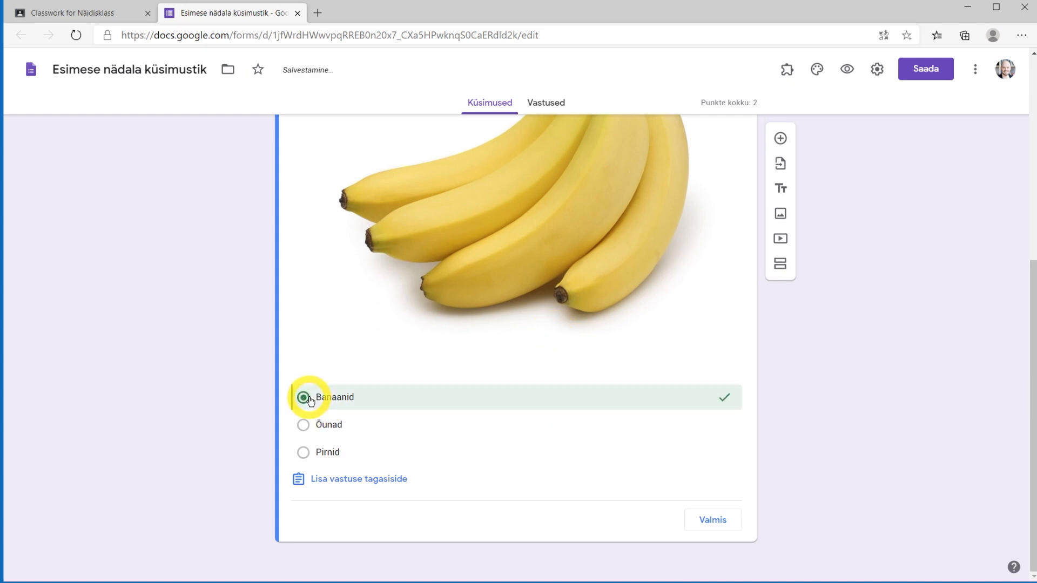
left_click(728, 517)
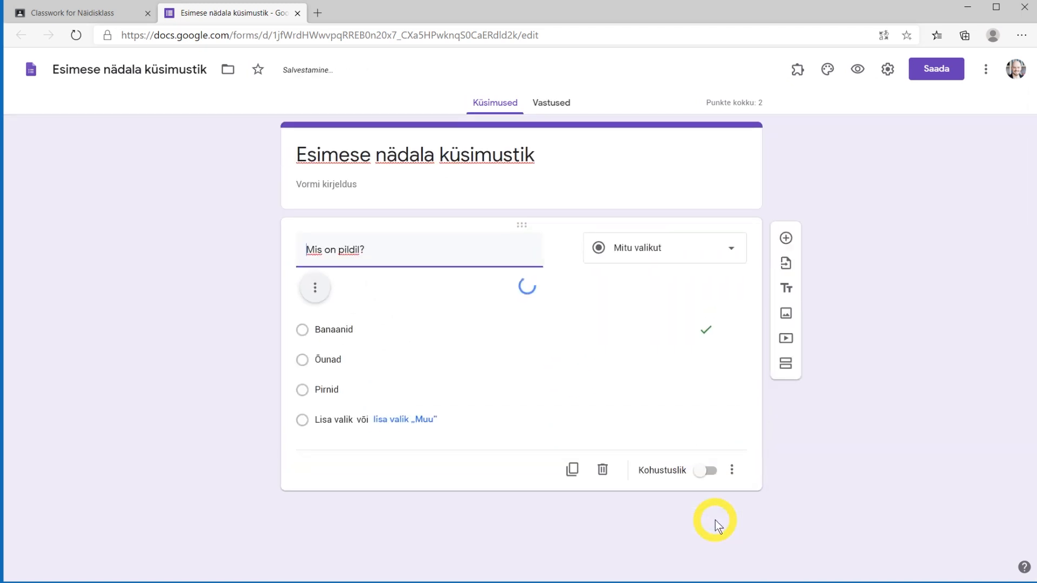
Step: Shrink the banana picture in the first question to about half its width
scroll(816, 440, "down", 6)
left_click(630, 283)
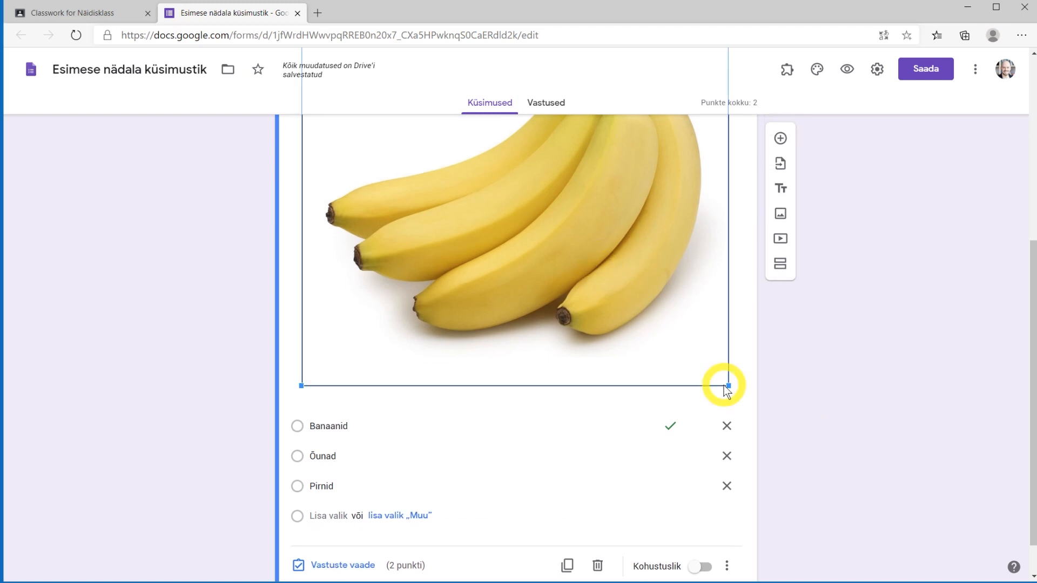
left_click_drag(727, 384, 416, 166)
left_click(871, 388)
scroll(773, 410, "up", 2)
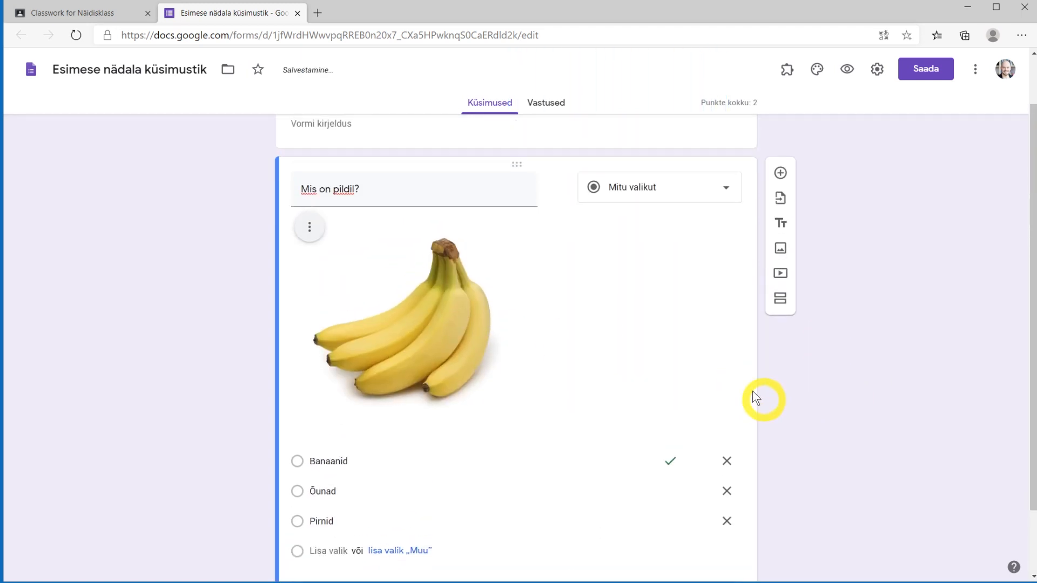
Step: Add a second question "Kui palju on 2+2" with the short answer type (Lühike vastus)
left_click(781, 173)
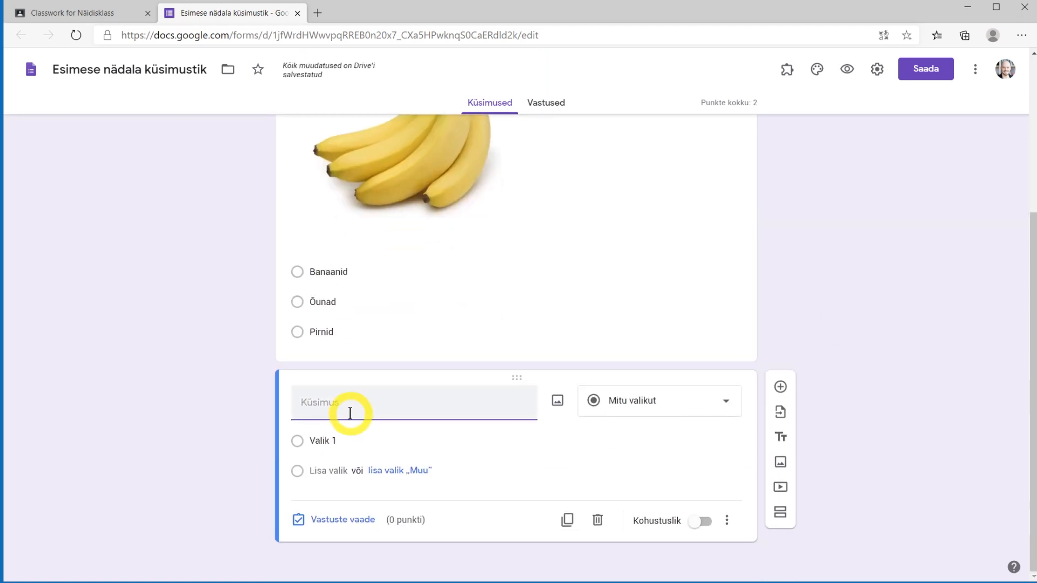
type("Kui palju on 2+2")
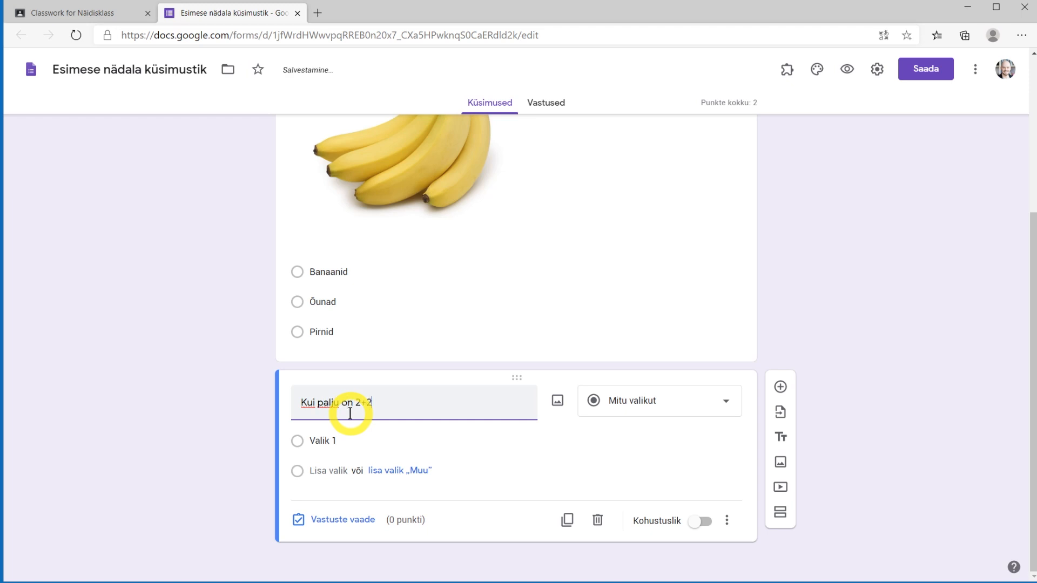
left_click(644, 400)
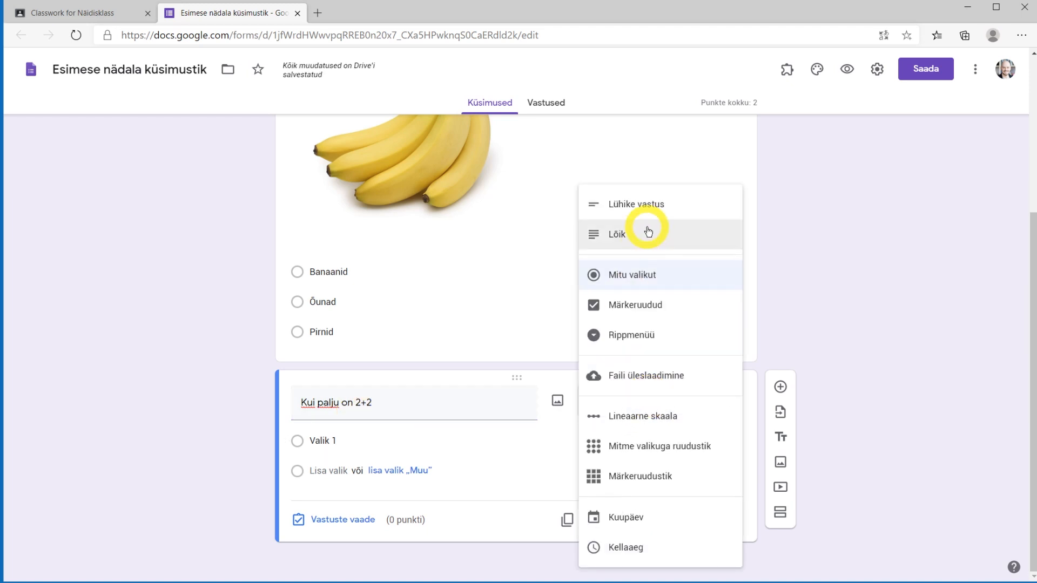
left_click(653, 211)
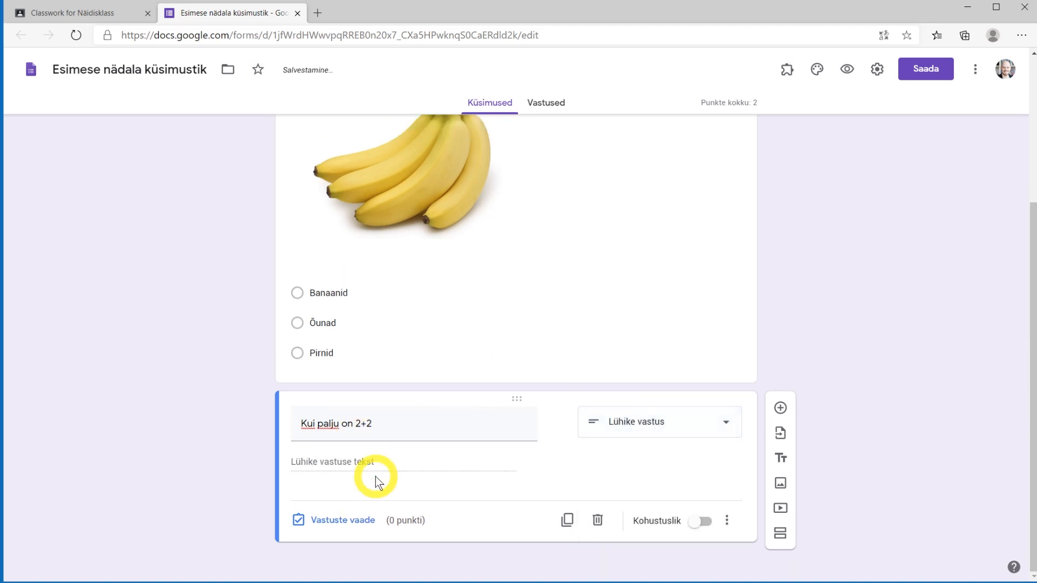
Step: Add "4" and "neli" as correct answers to the 2+2 question and have all other answers marked wrong
left_click(339, 523)
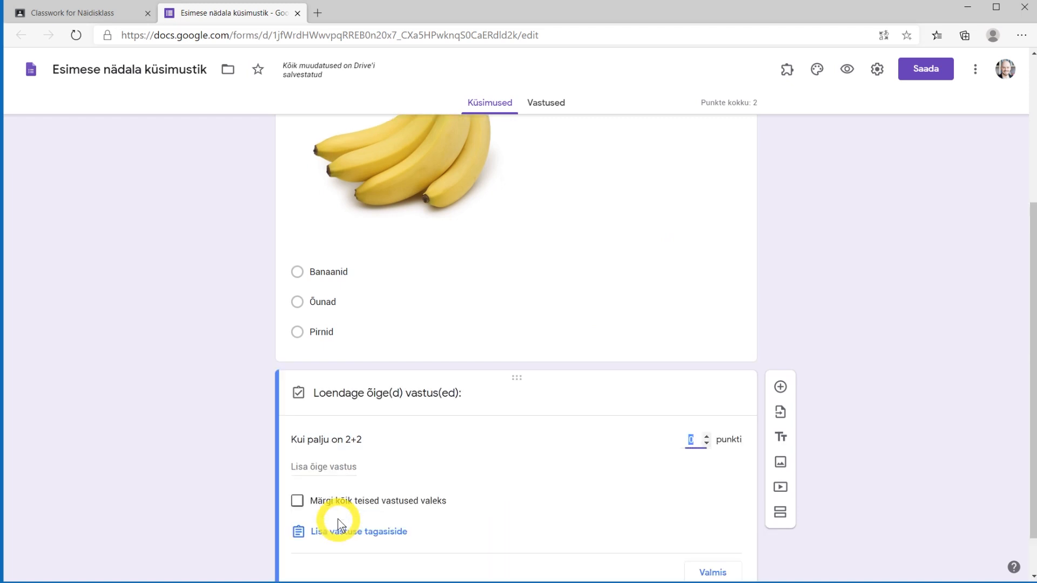
left_click(325, 467)
type("4")
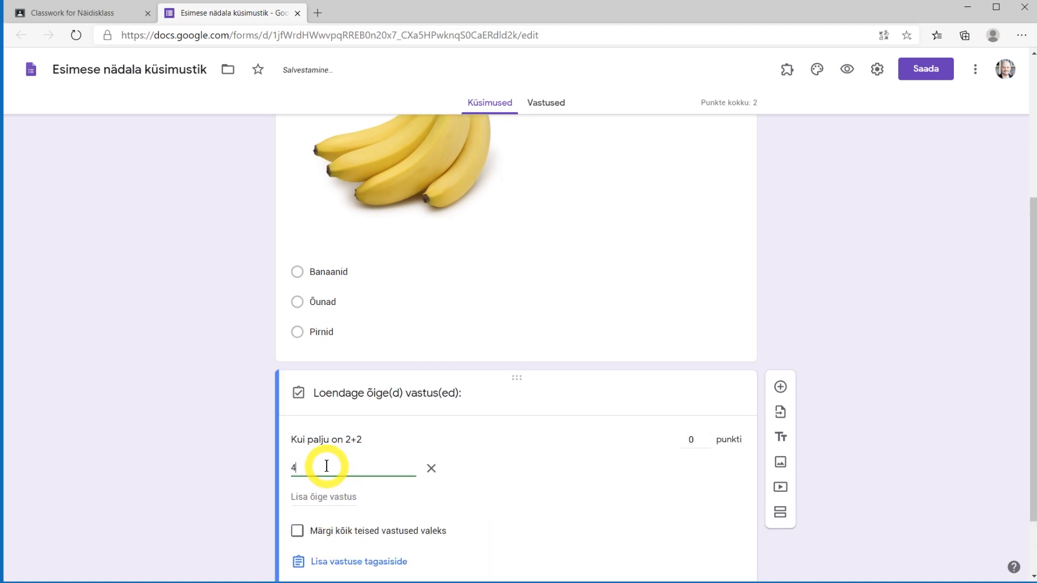
left_click(327, 496)
type("neli")
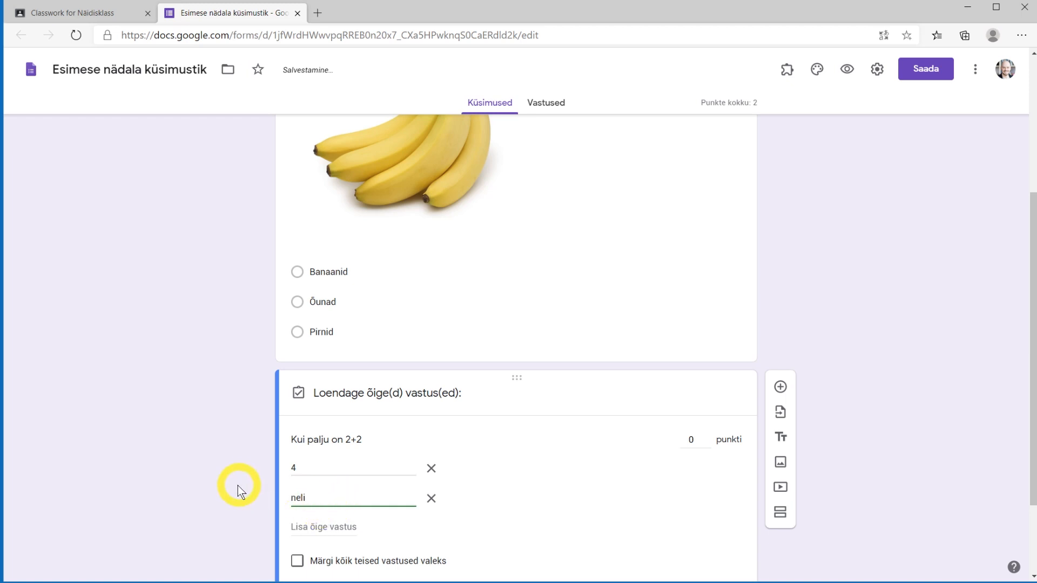
scroll(220, 481, "down", 2)
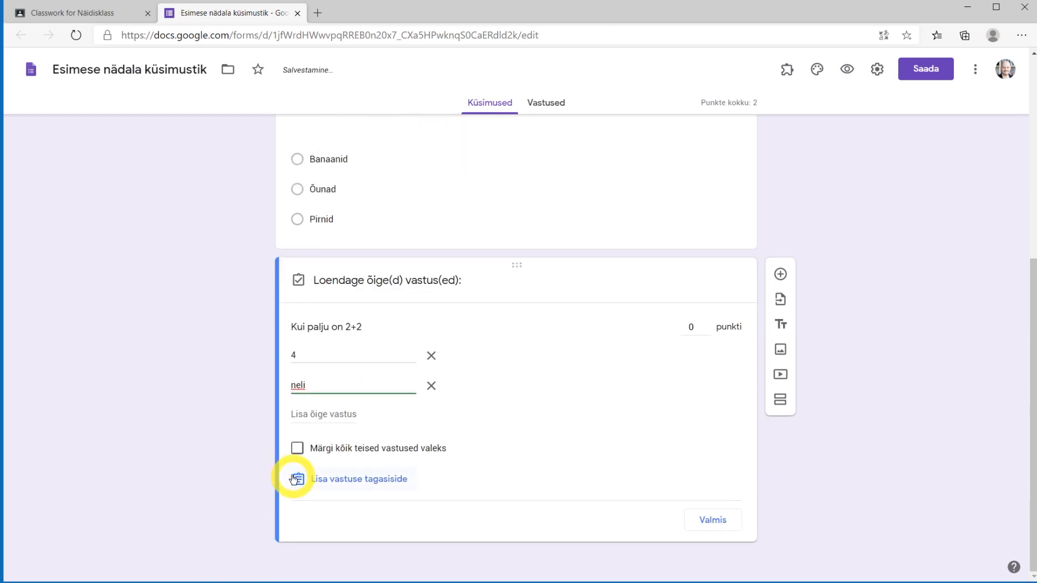
left_click(300, 453)
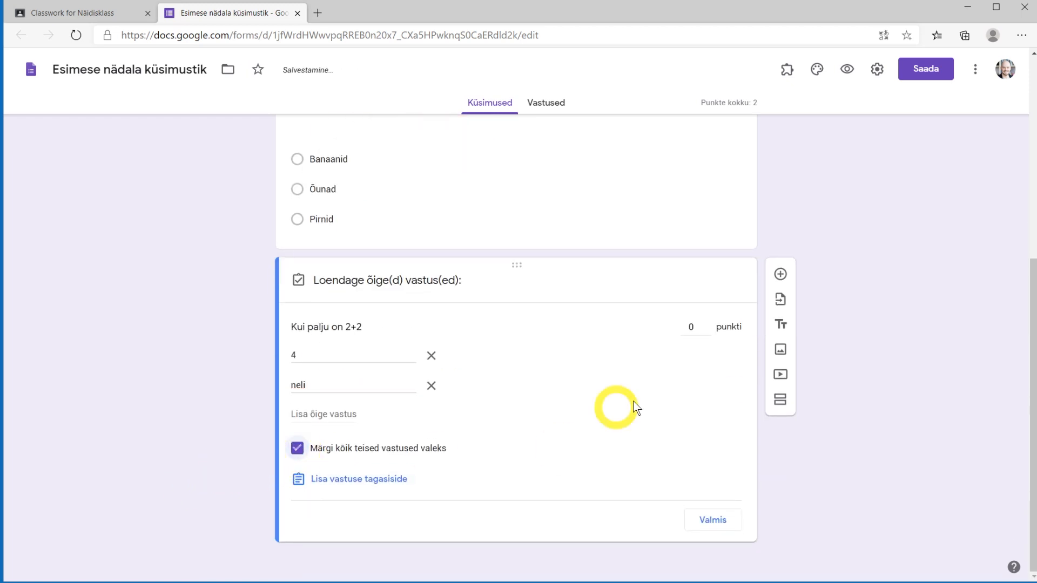
Step: Make the 2+2 question worth 2 points and finish its answer key
left_click(691, 327)
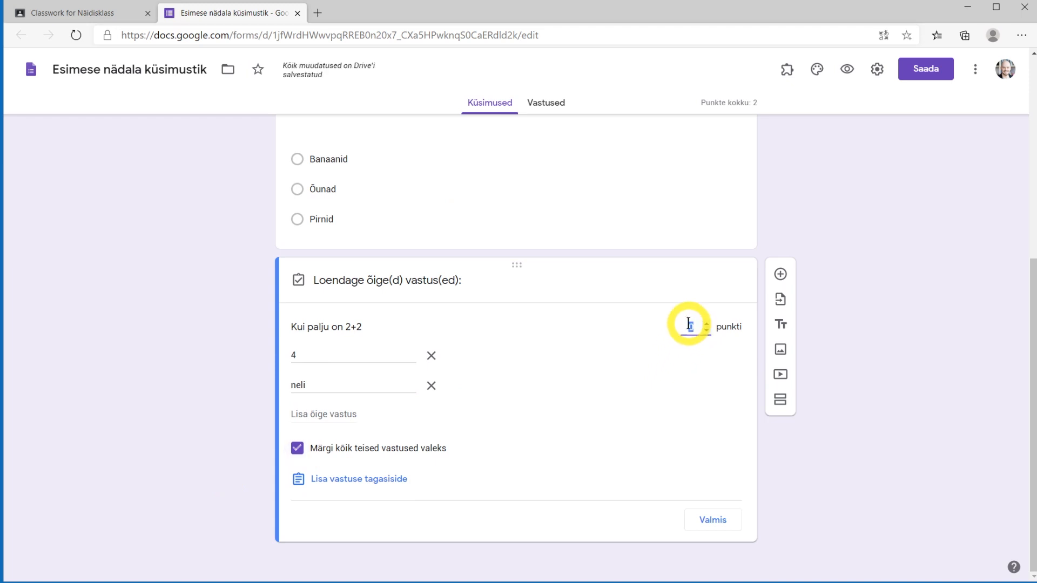
type("2")
left_click(714, 521)
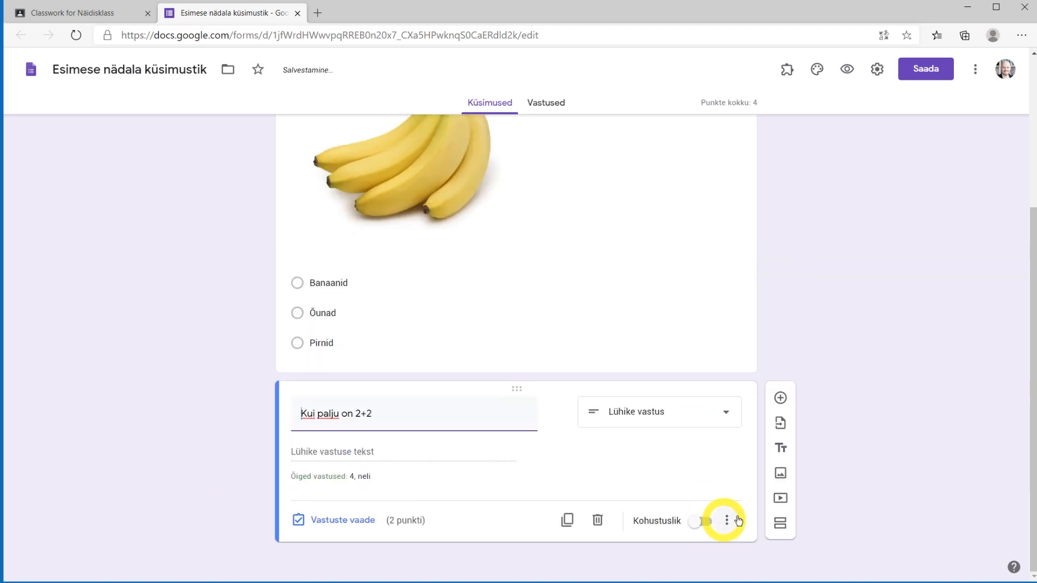
Step: Add a third multiple-choice question "Kui palju on 3x3" with the answer options 4, 9 and 16
left_click(781, 399)
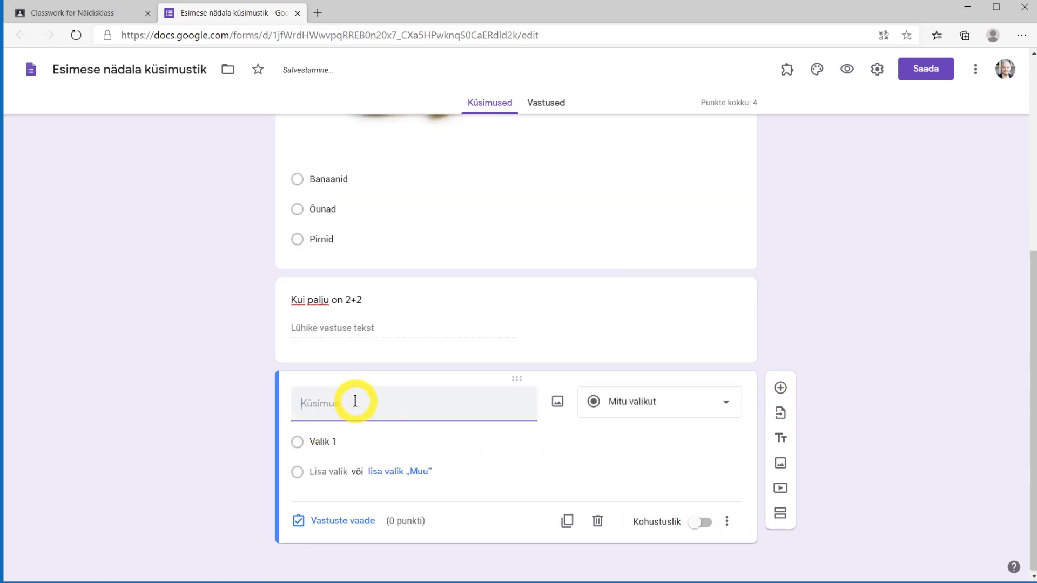
type("Kui palju on 3x3")
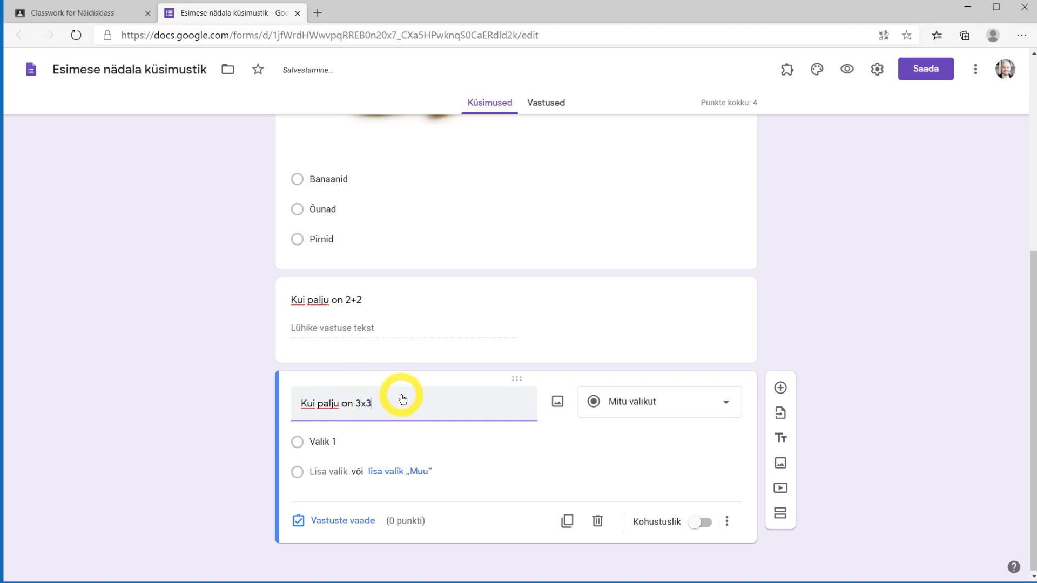
left_click(322, 442)
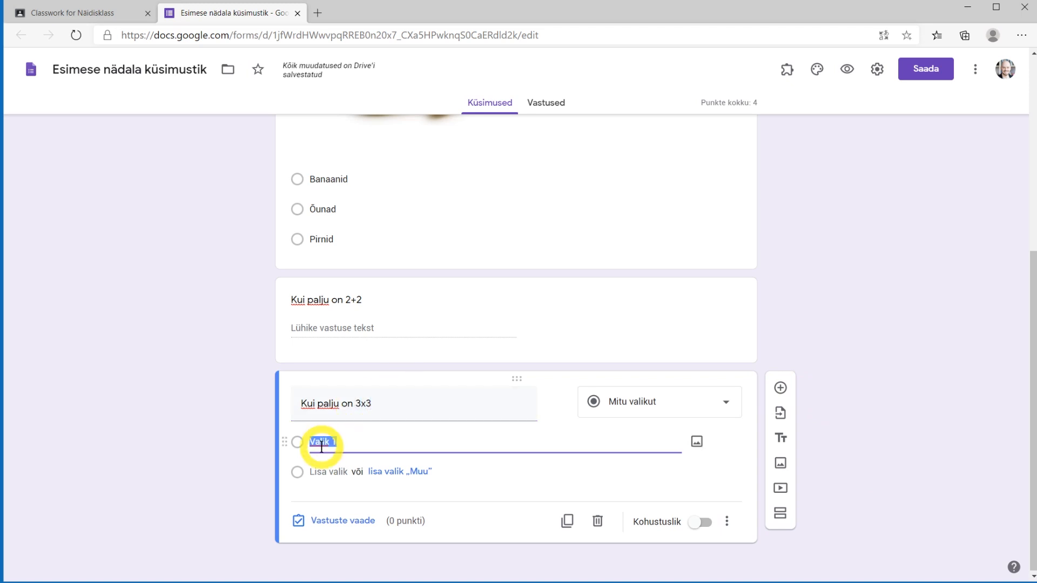
type("4")
left_click(325, 472)
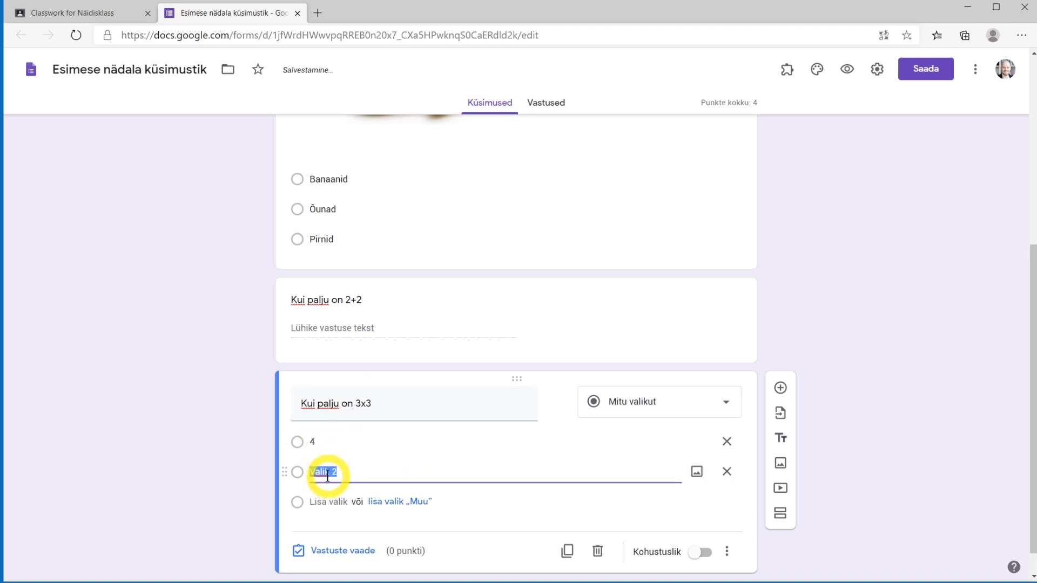
type("9")
left_click(306, 507)
type("1")
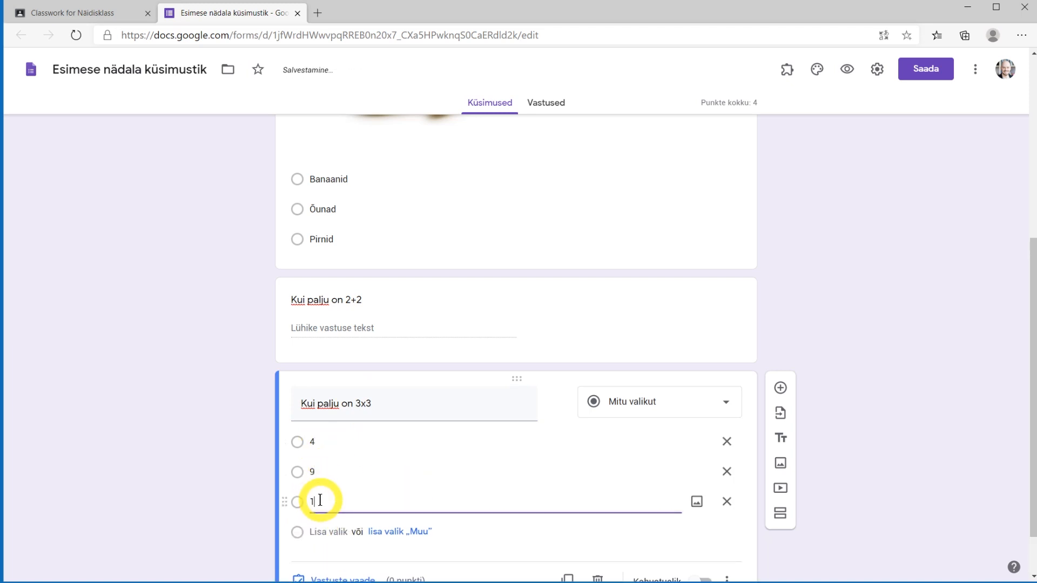
type("6")
left_click(209, 479)
Step: In the 3x3 question's answer key, make it worth 3 points and mark 9 as the correct answer
scroll(209, 478, "down", 1)
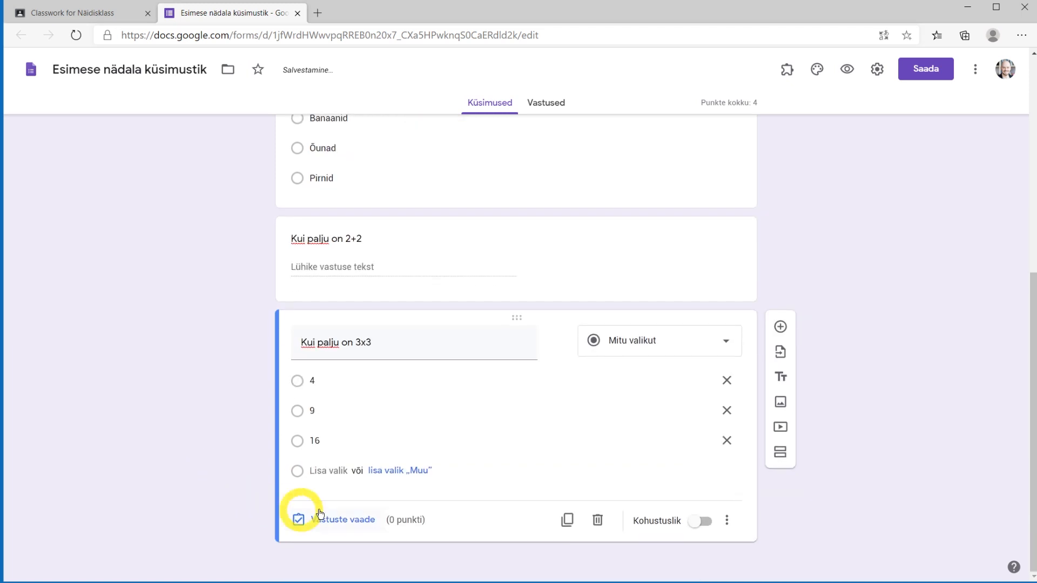
left_click(344, 519)
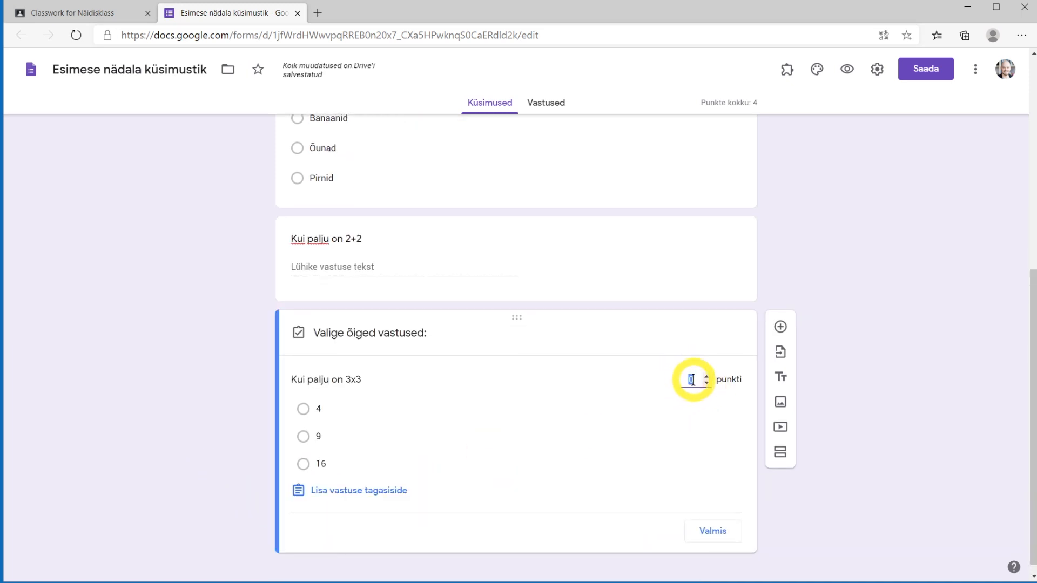
left_click_drag(695, 378, 679, 385)
type("3")
left_click(305, 437)
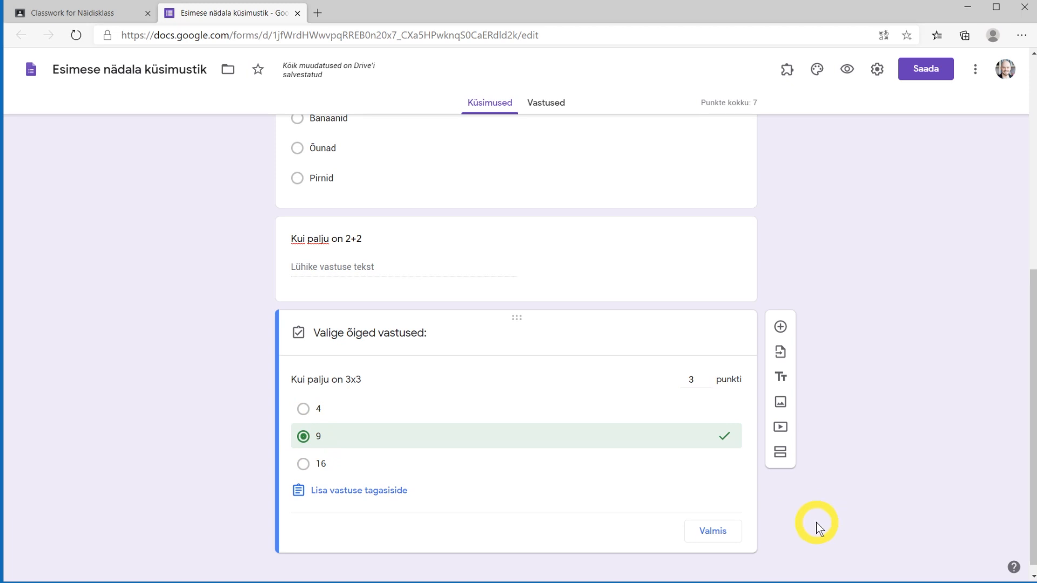
Step: In the form's general settings, remove the restriction to users in the school domain and limit the form to one response
scroll(815, 523, "up", 7)
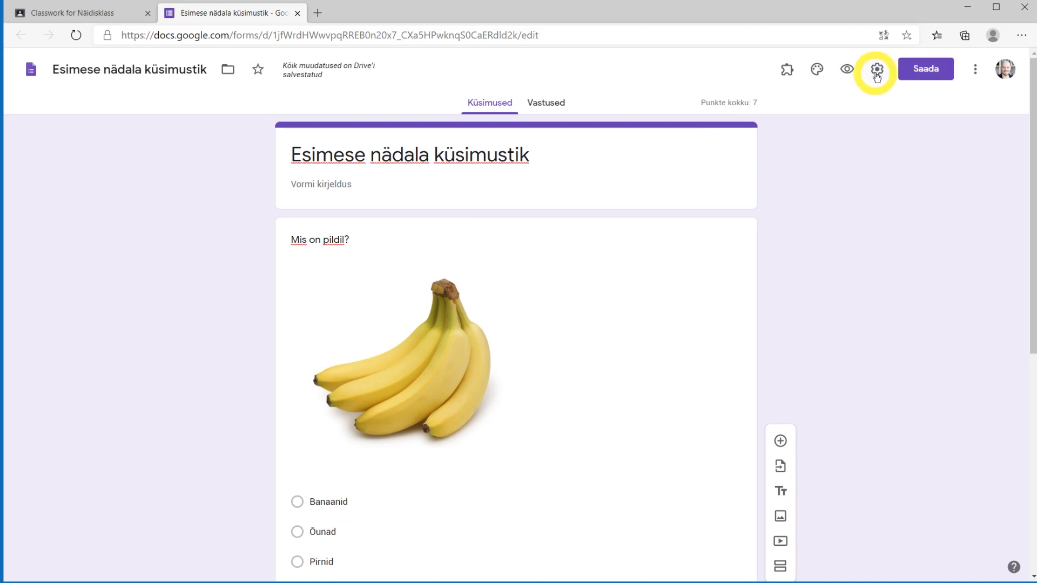
left_click(876, 72)
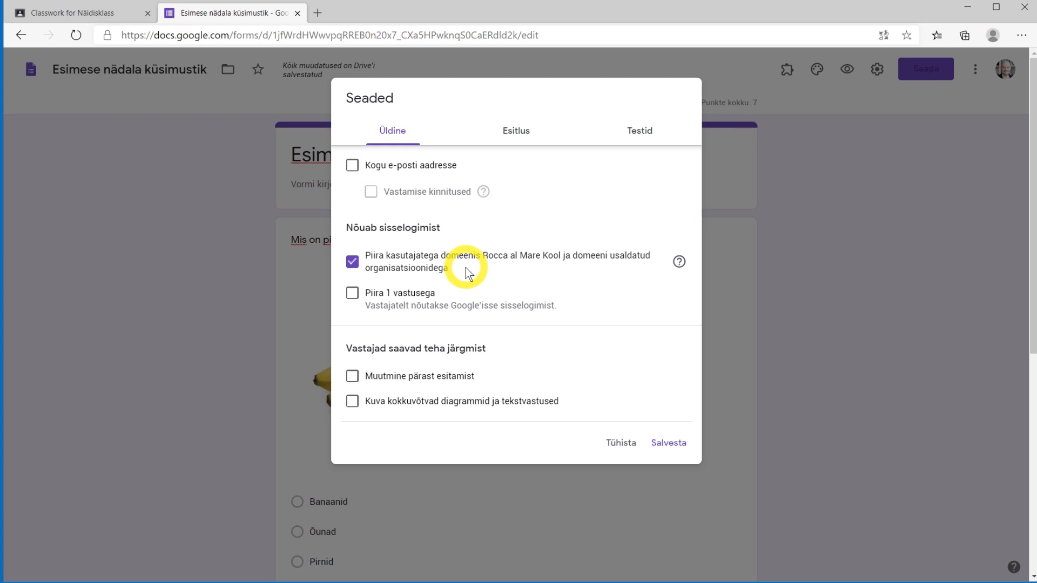
left_click(359, 269)
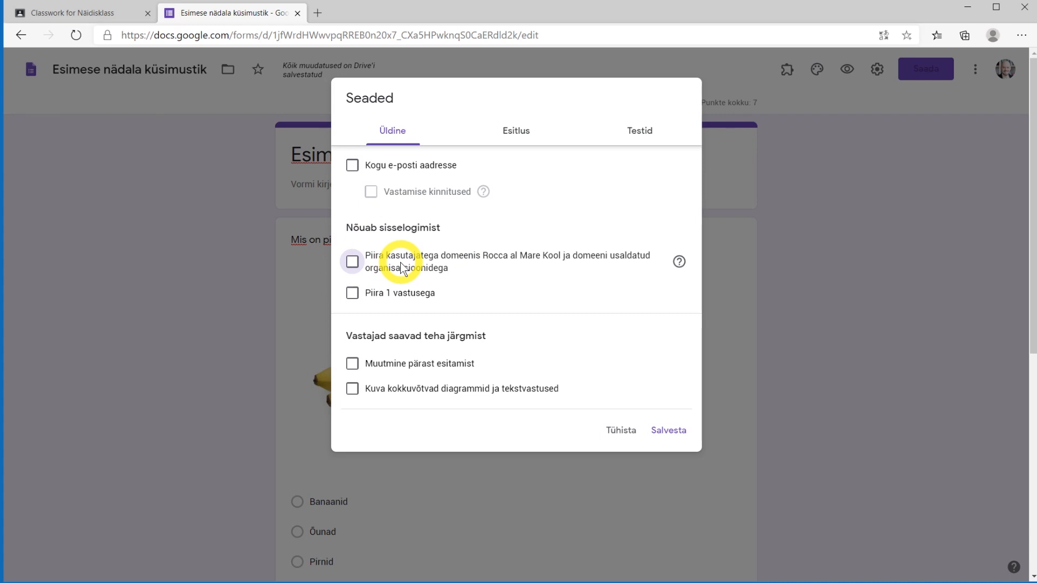
left_click(352, 294)
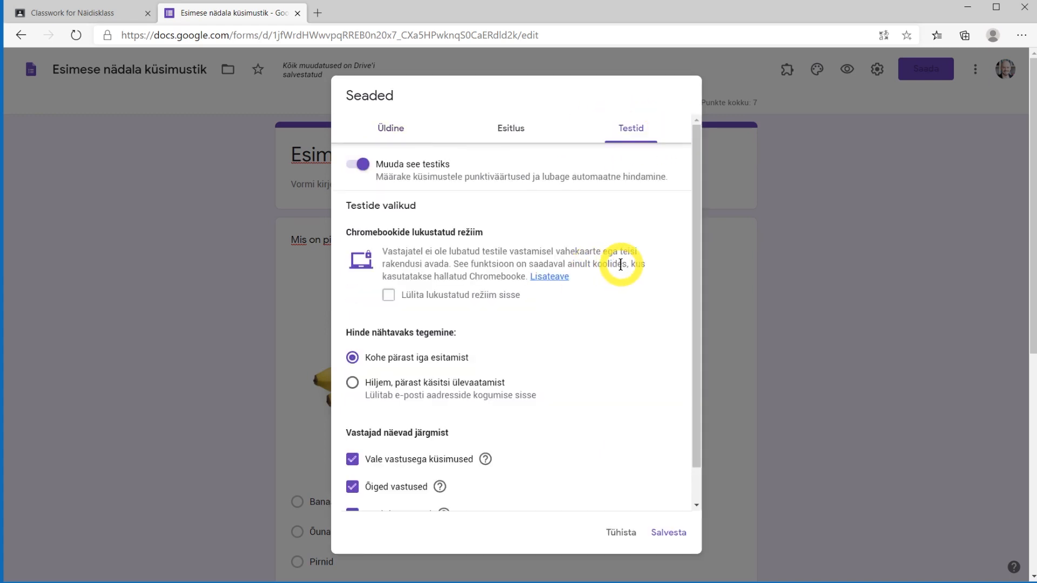
Step: In the quiz settings, stop respondents from seeing the correct answers (Õiged vastused) and save the settings
scroll(621, 267, "down", 1)
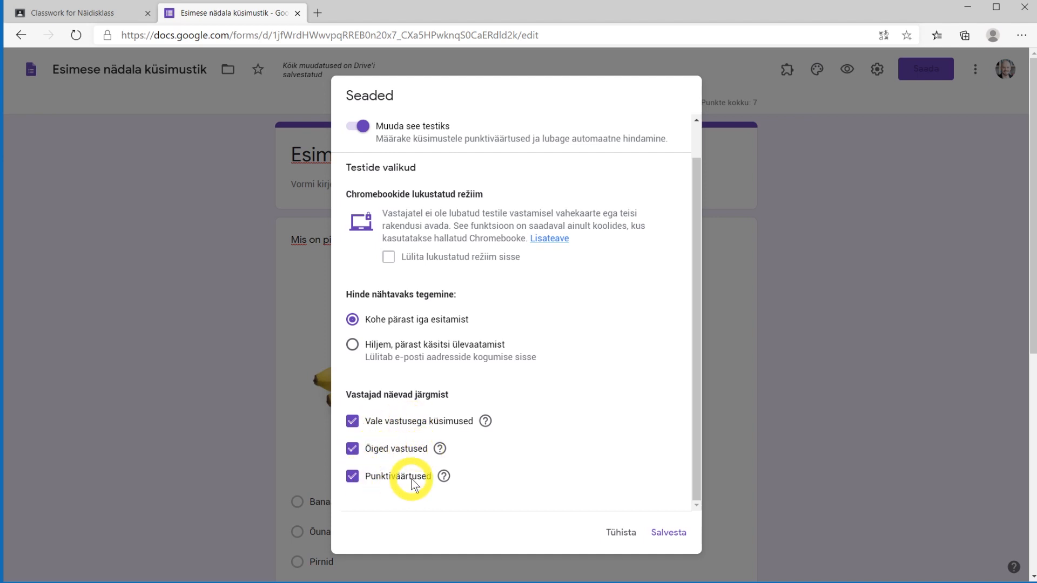
left_click(354, 452)
left_click(671, 535)
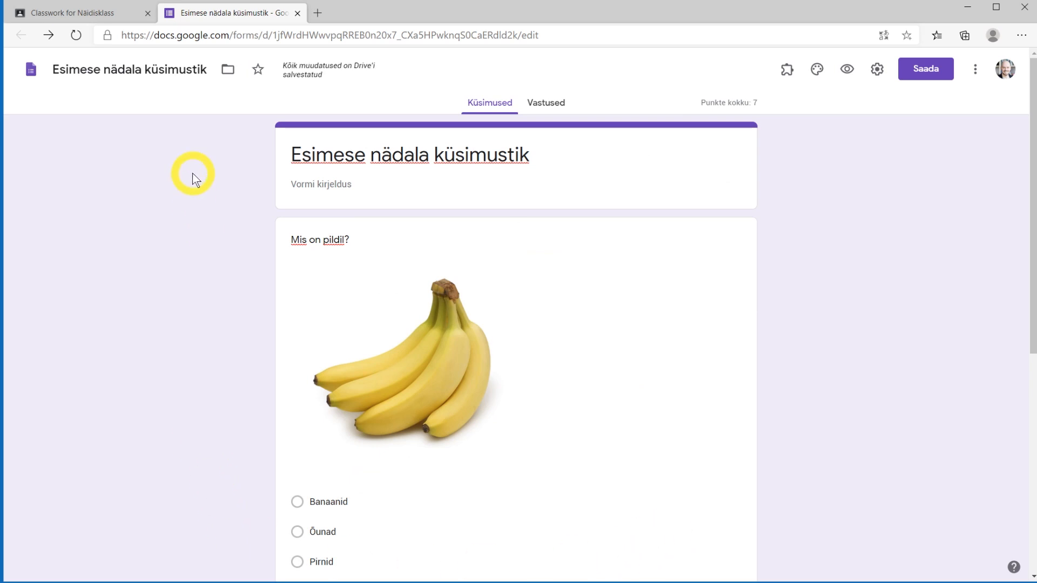
Step: Close the form, return to the Classroom assignment and set its grade category to Tunnikontroll
left_click(297, 13)
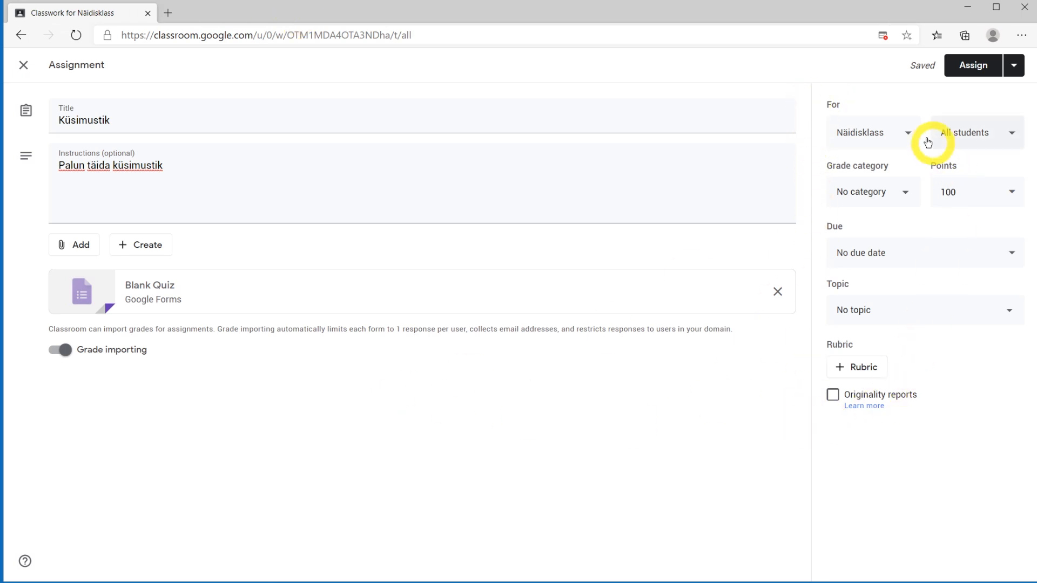
left_click(897, 199)
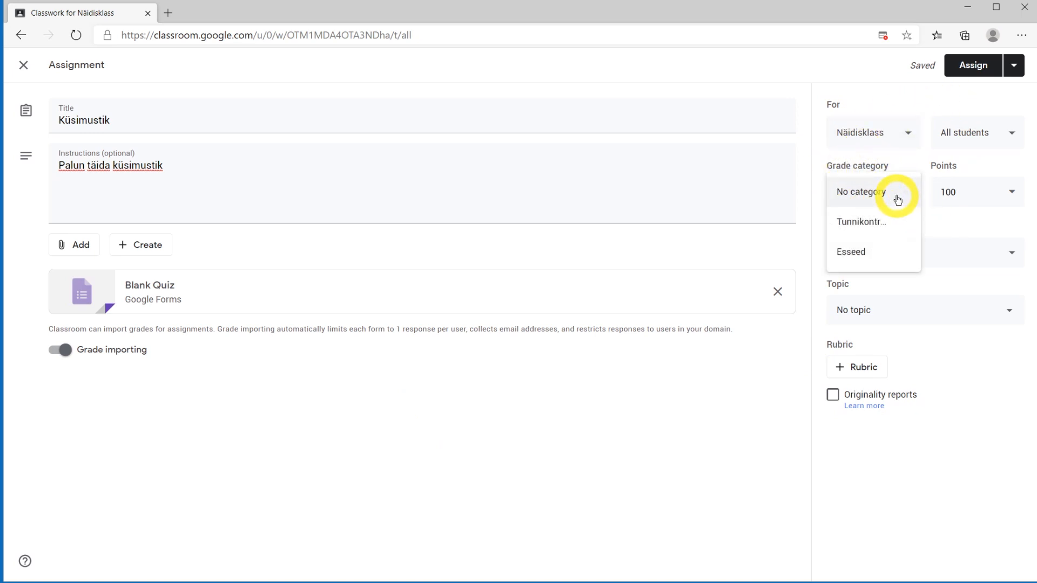
left_click(875, 222)
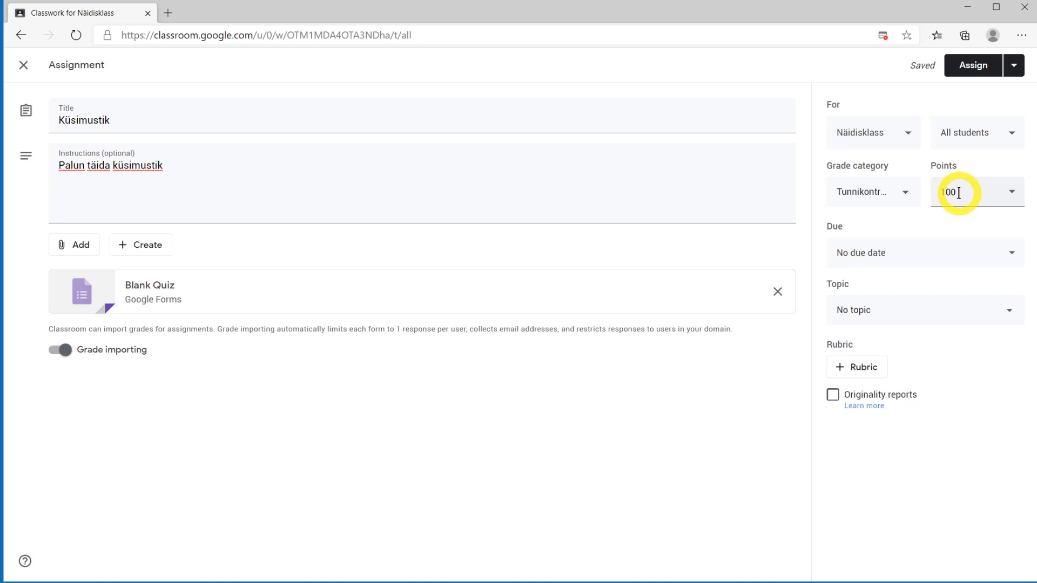
Step: Set the points of the Küsimustik assignment to 7
left_click(959, 193)
left_click_drag(956, 194, 936, 190)
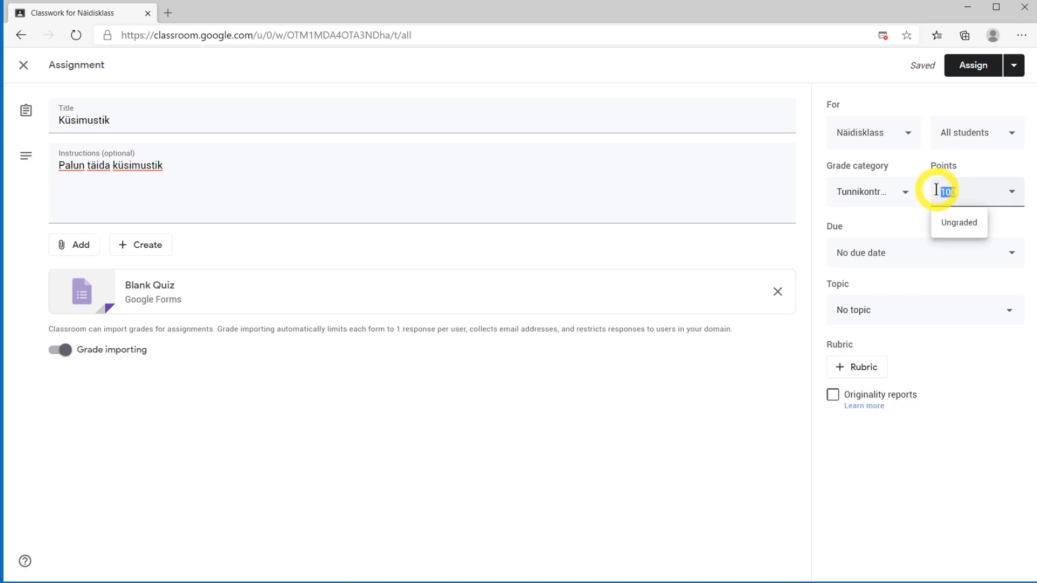
type("7")
left_click(900, 213)
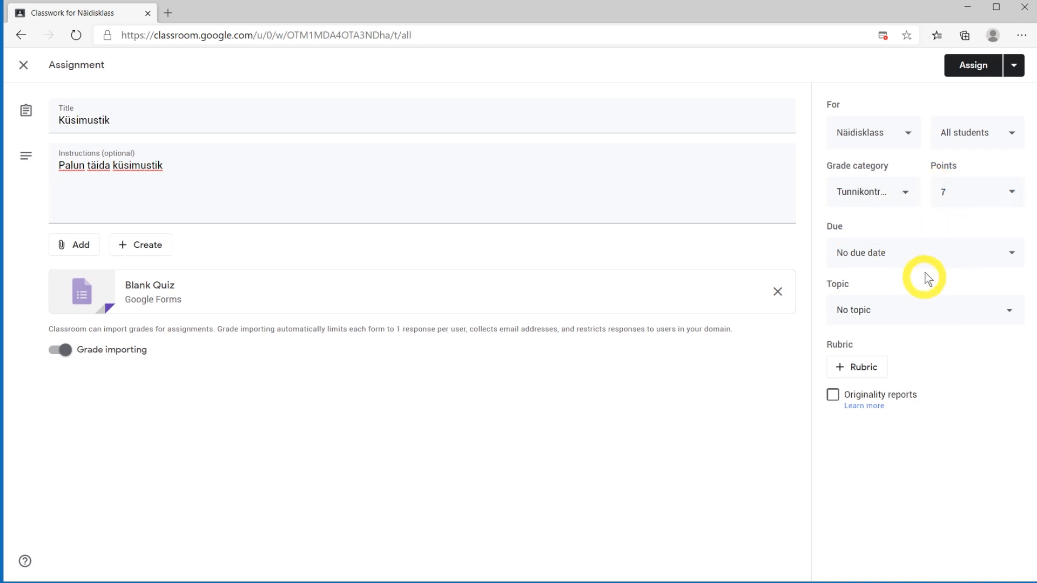
Step: Set the assignment's due date to April 30, 2020
left_click(944, 254)
left_click(954, 299)
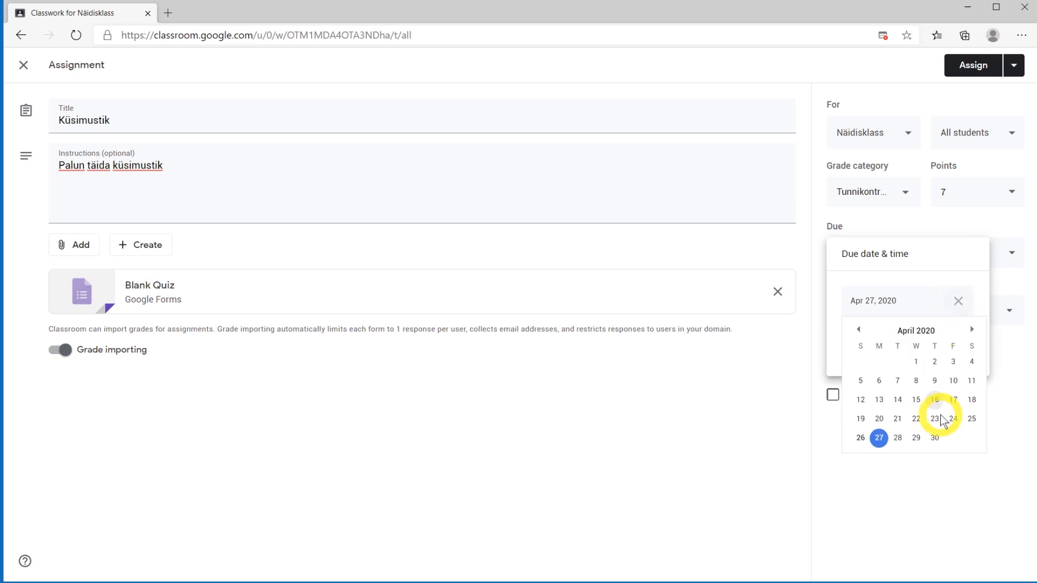
left_click(936, 438)
left_click(949, 507)
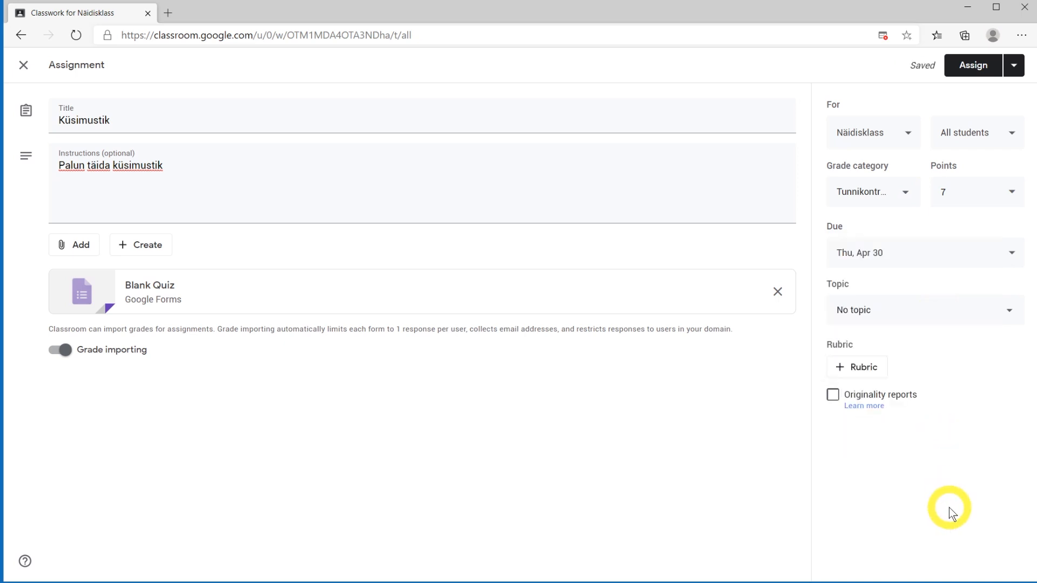
Step: File the assignment under the topic "2. nädal" and assign it to the class
left_click(925, 313)
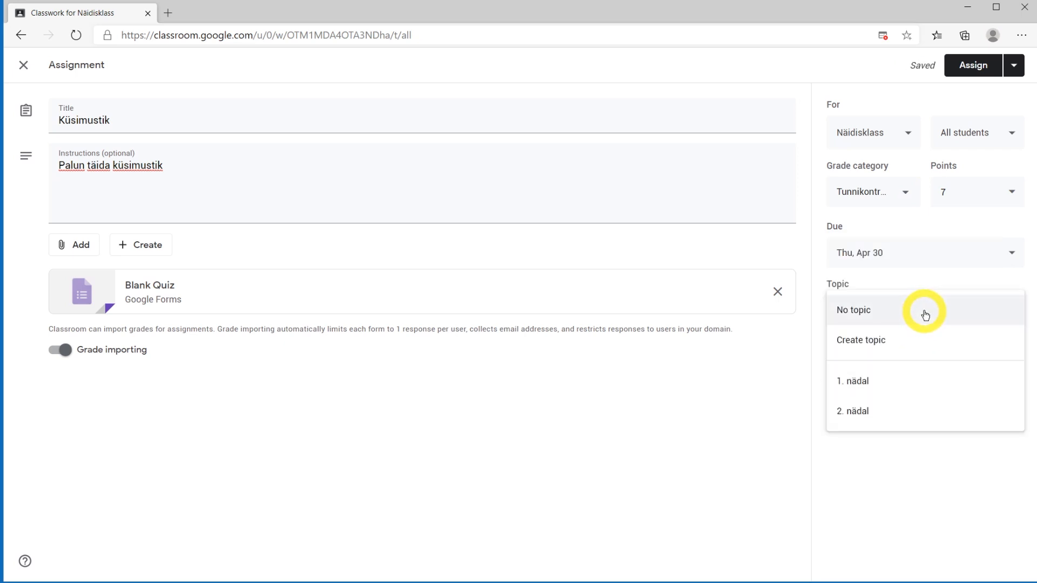
left_click(875, 409)
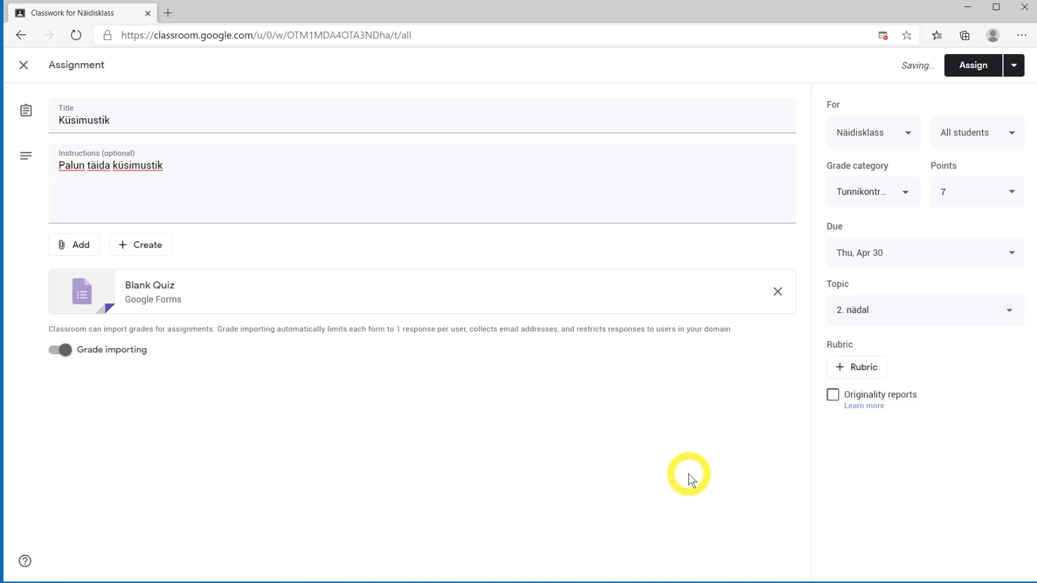
left_click(973, 72)
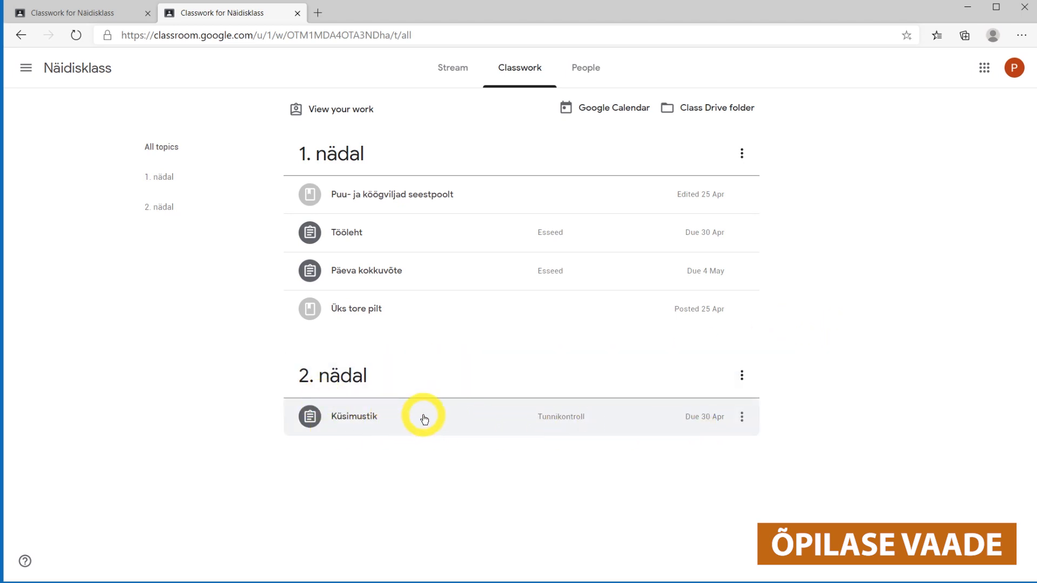
Step: In the student's Classwork list, open the full Küsimustik assignment page and check how many points it is worth
left_click(378, 425)
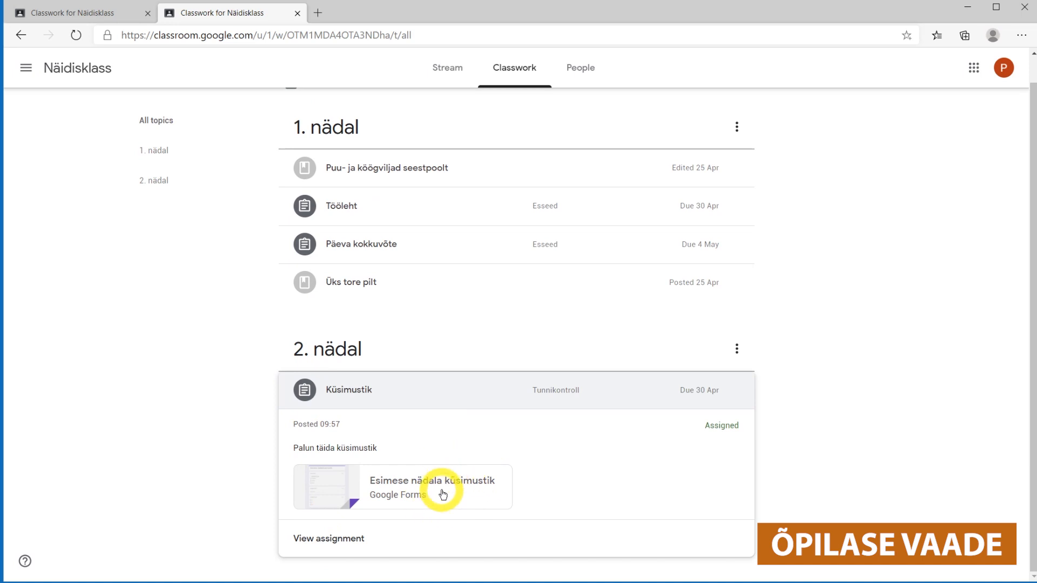
left_click(331, 540)
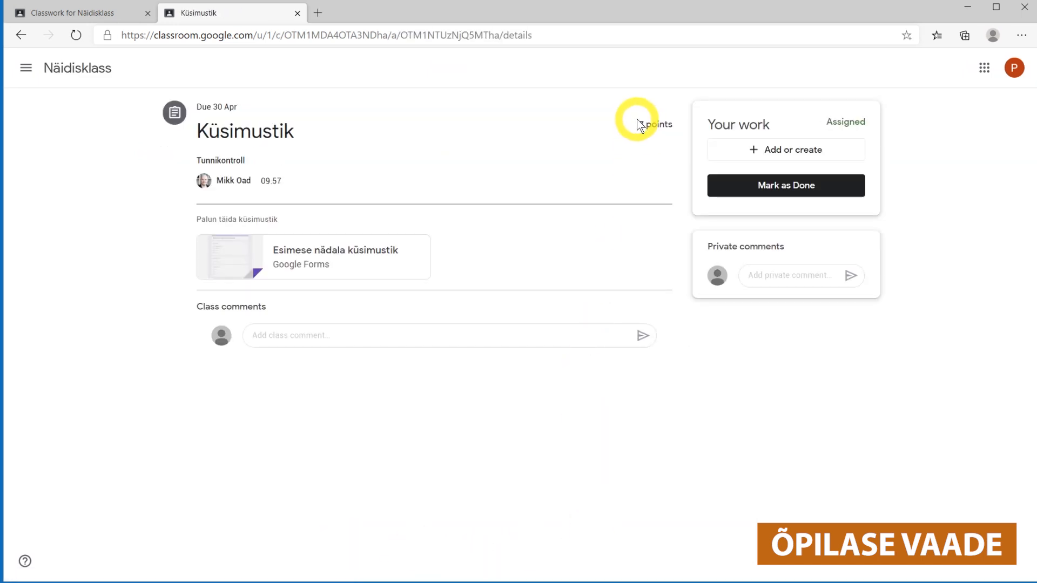
left_click_drag(640, 127, 655, 143)
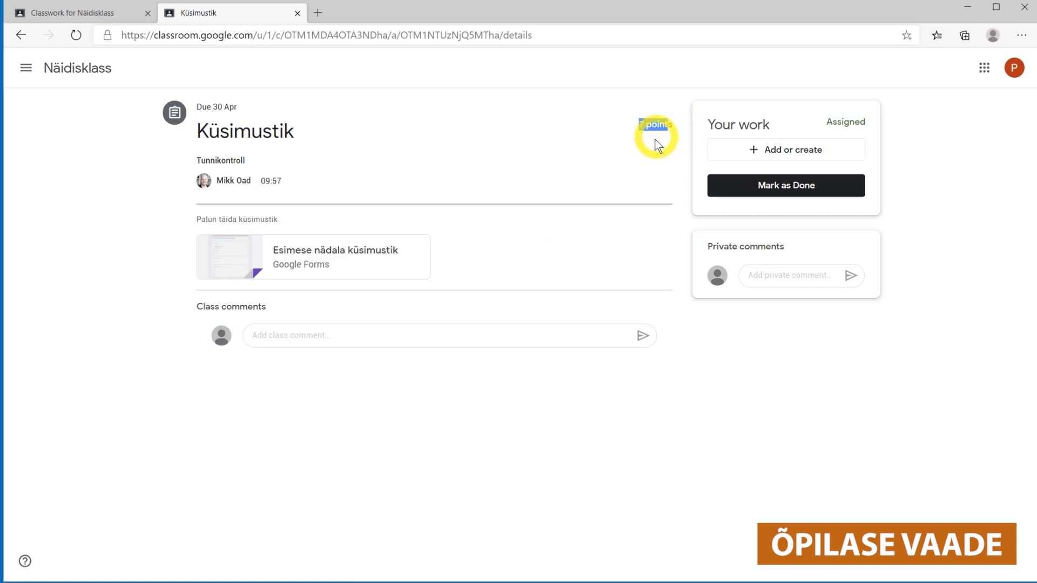
left_click(650, 142)
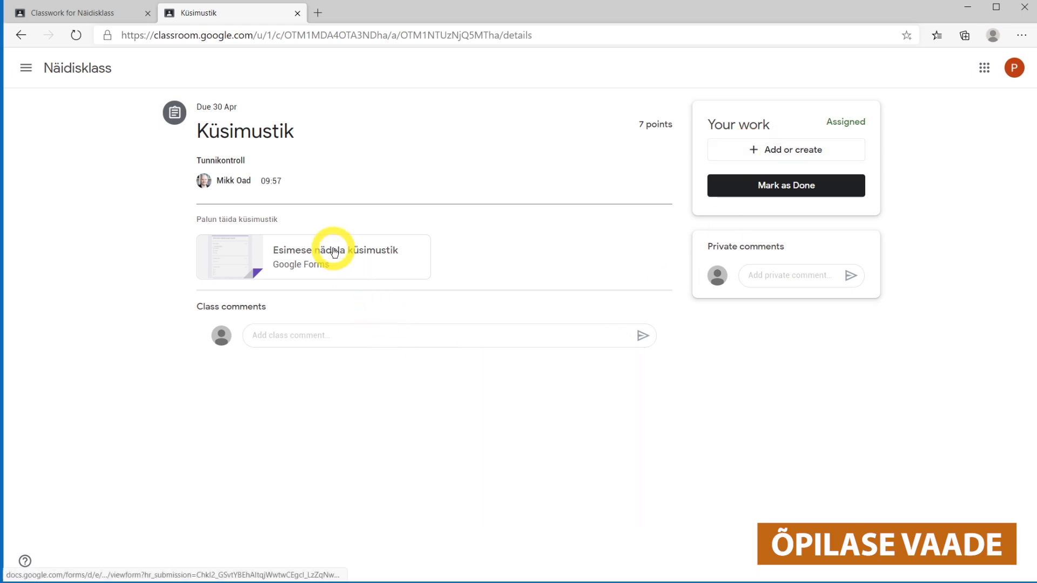
Step: Open the attached form "Esimese nädala küsimustik" as the student and check which email address it records
left_click(308, 255)
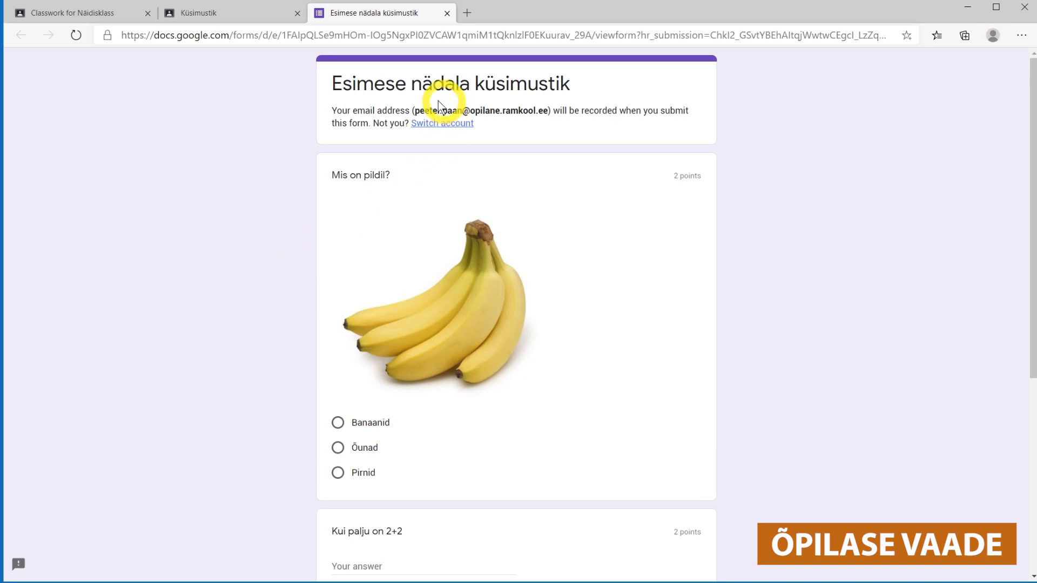
left_click_drag(415, 110, 546, 105)
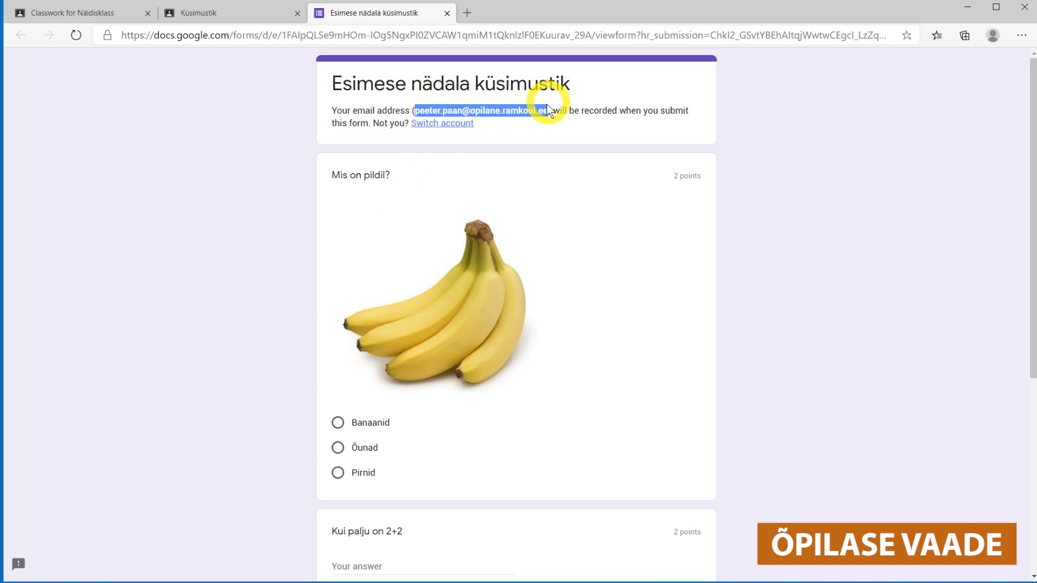
left_click(526, 133)
Step: Answer the quiz with Banaanid for the picture question, 4 for 2+2 and 16 for 3x3
scroll(540, 143, "down", 2)
scroll(470, 189, "up", 1)
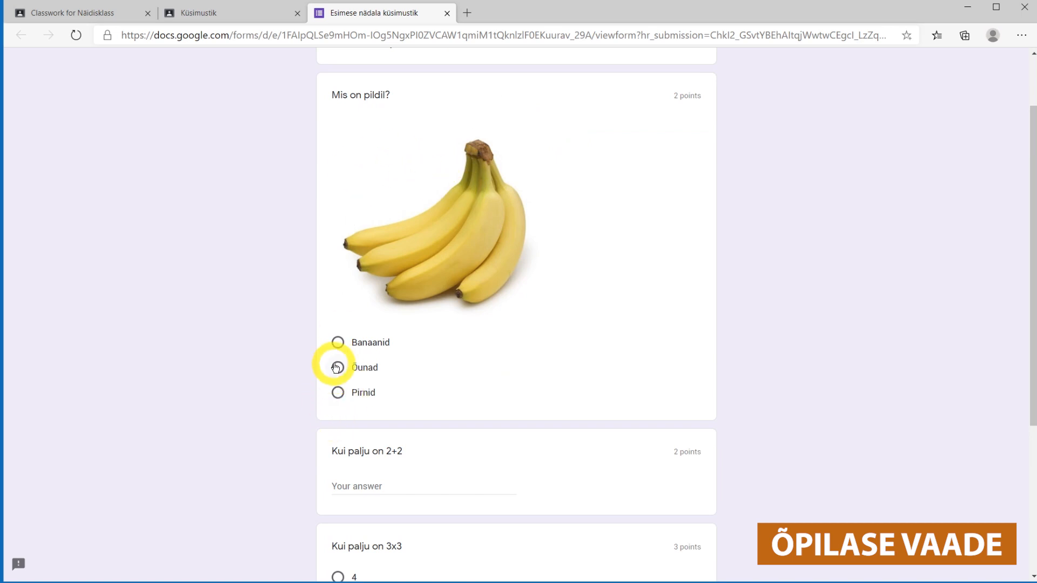
left_click(337, 343)
scroll(478, 335, "down", 3)
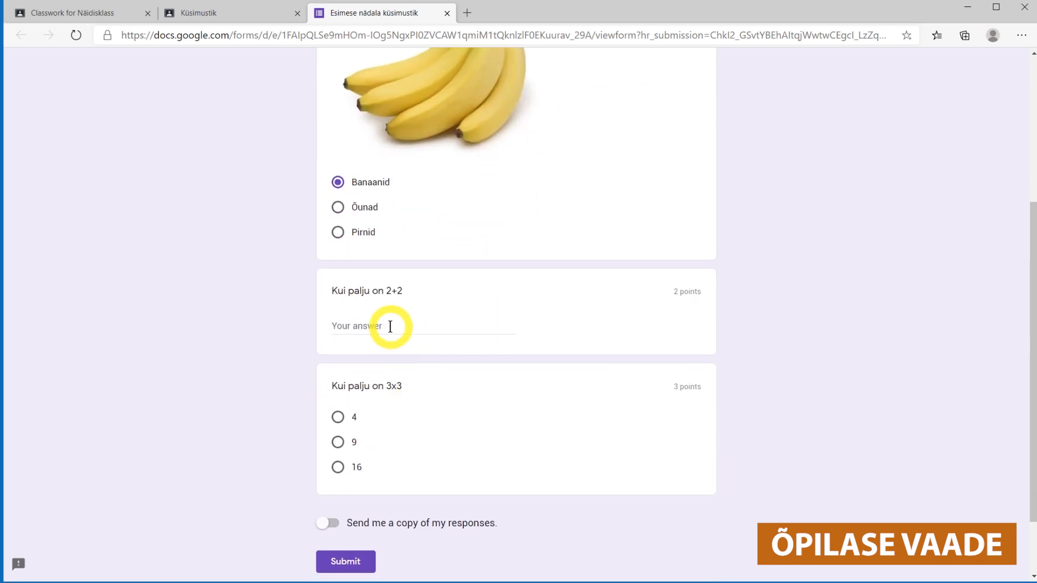
left_click(389, 324)
type("4")
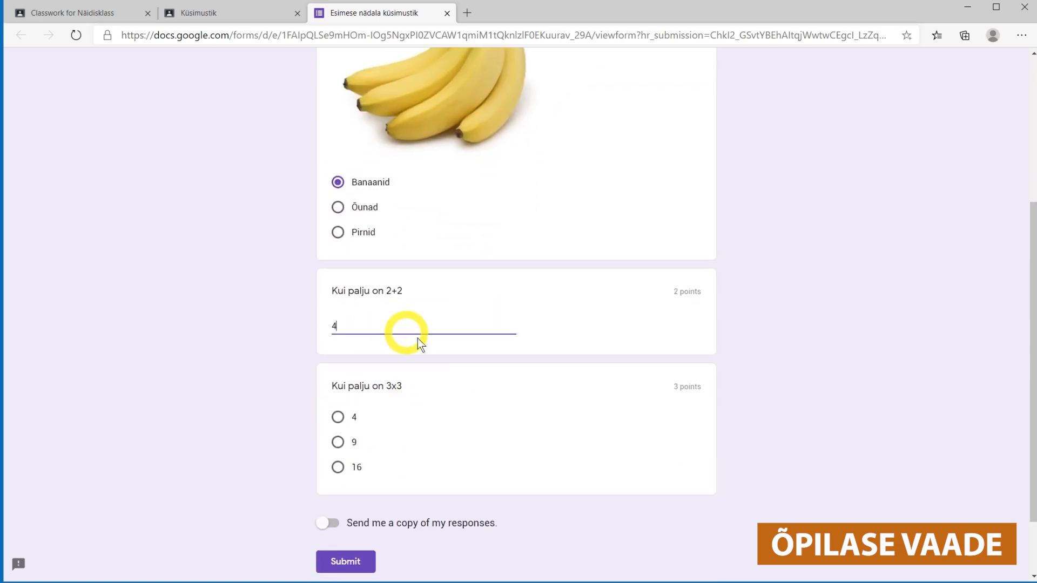
scroll(417, 340, "down", 2)
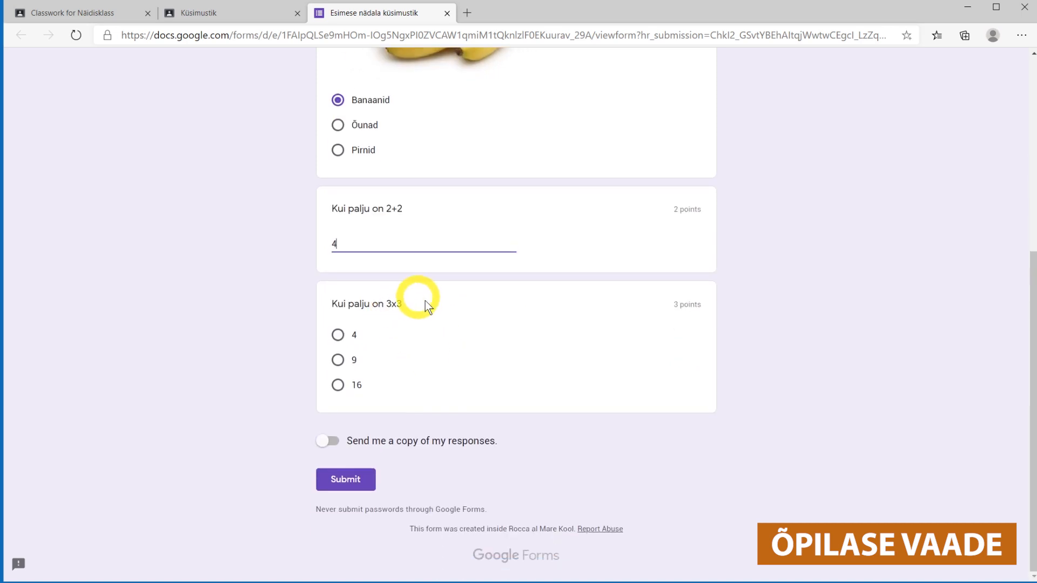
left_click(340, 389)
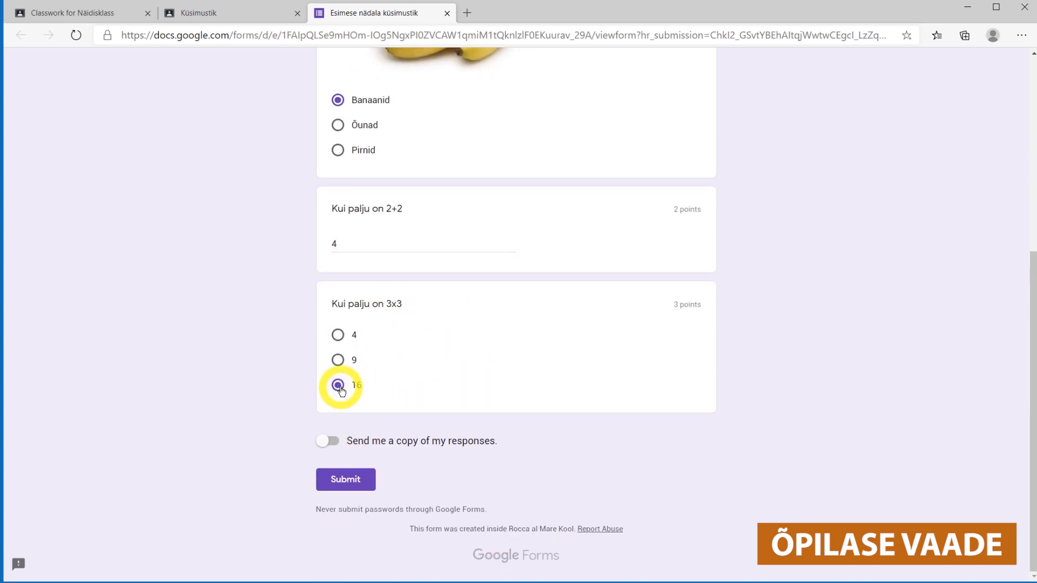
Step: Submit the quiz and review the student's total score and the marking of each answer
left_click(347, 482)
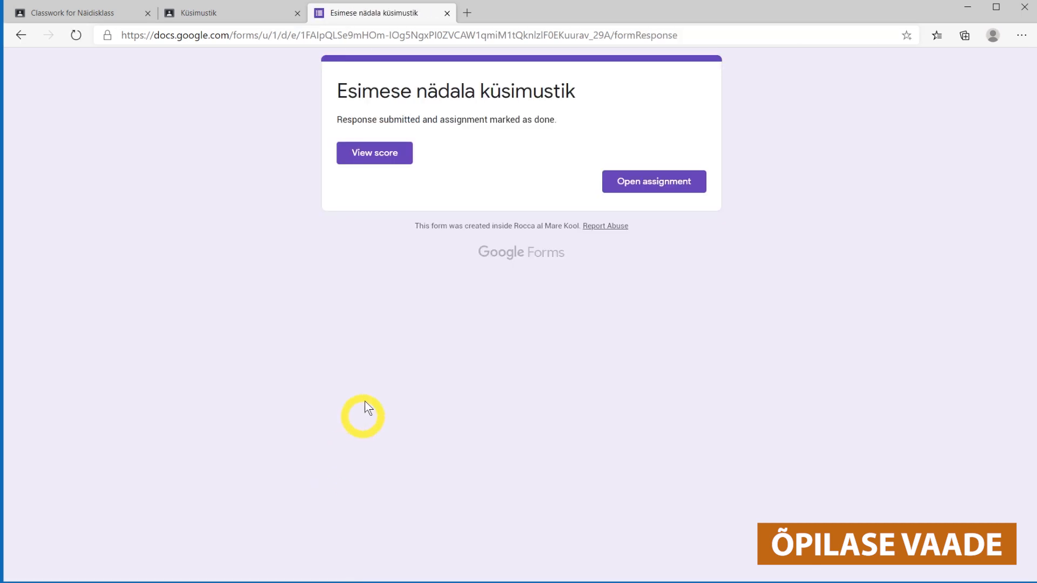
left_click(368, 151)
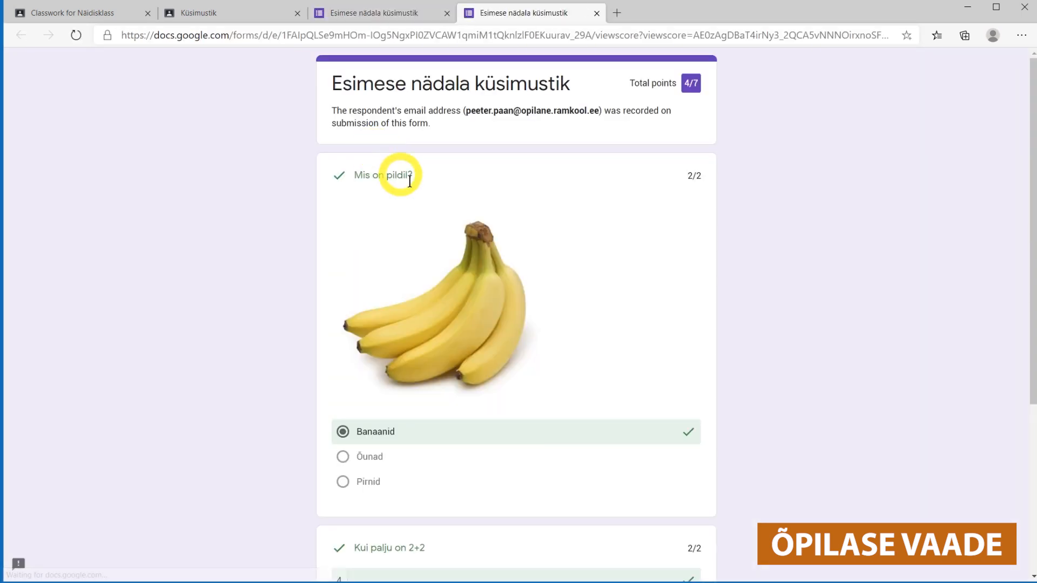
scroll(436, 202, "down", 1)
scroll(436, 196, "up", 1)
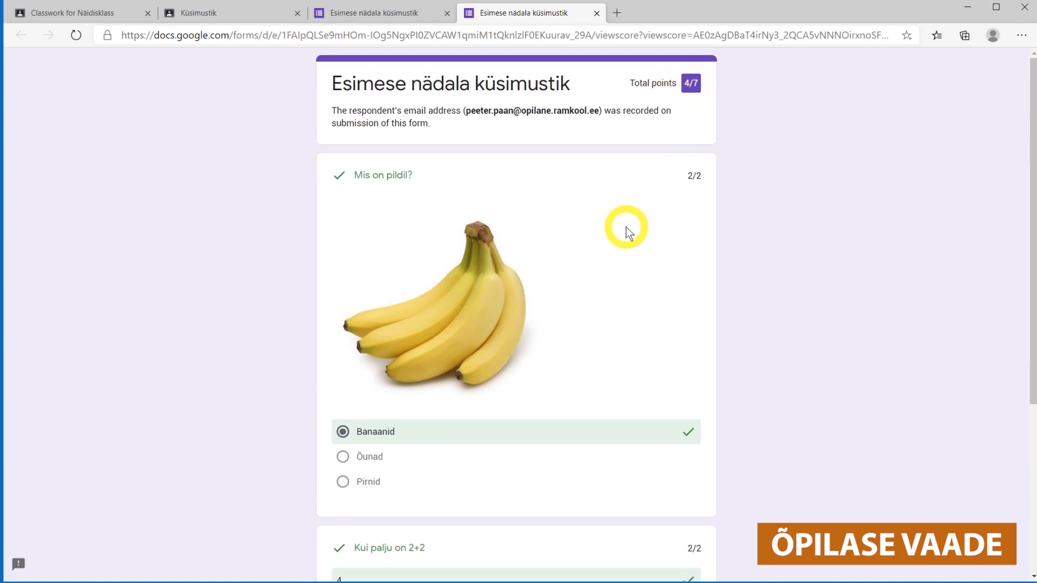
scroll(627, 227, "down", 5)
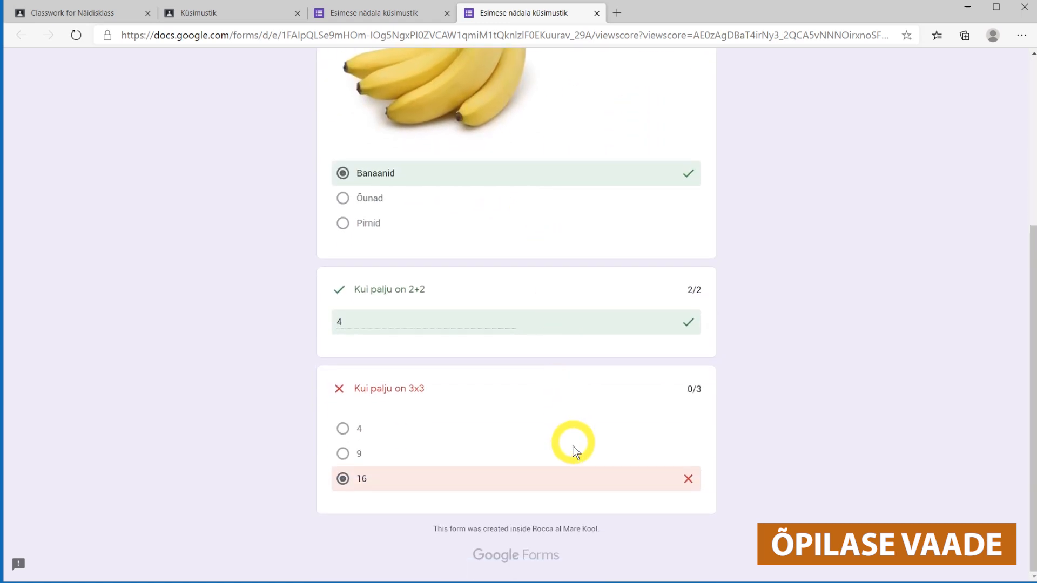
scroll(579, 461, "up", 5)
scroll(532, 298, "down", 3)
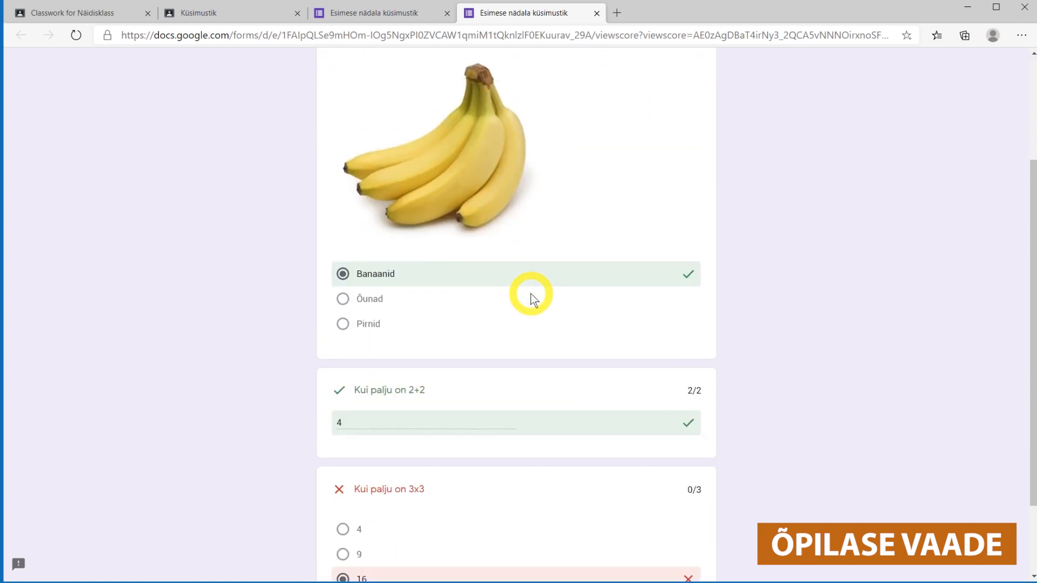
scroll(531, 298, "down", 2)
scroll(521, 447, "up", 5)
left_click(597, 12)
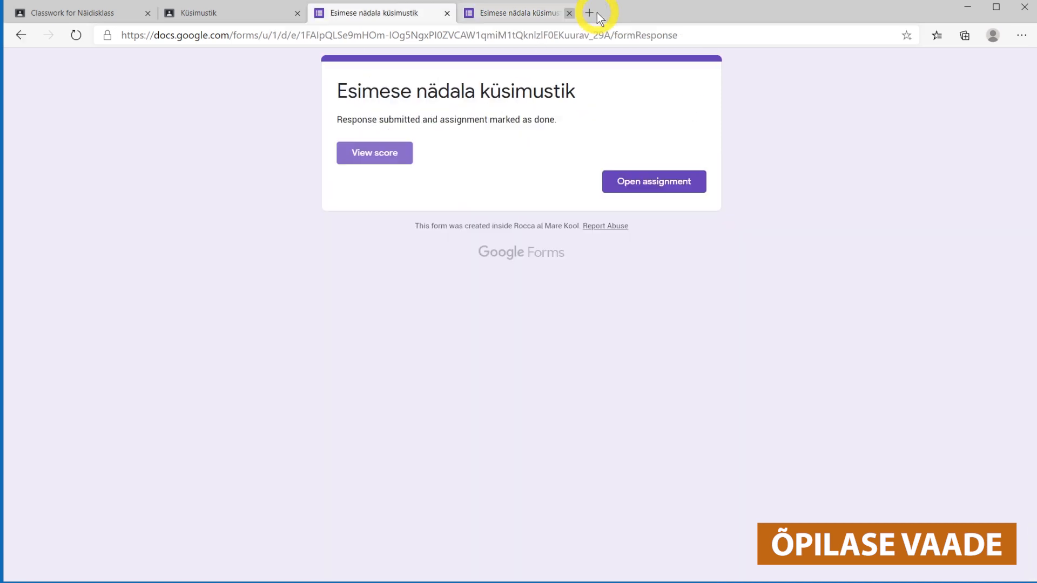
Step: From the student's Küsimustik assignment page, reopen the attached form to check whether it accepts another response, and close the student pages
left_click(447, 13)
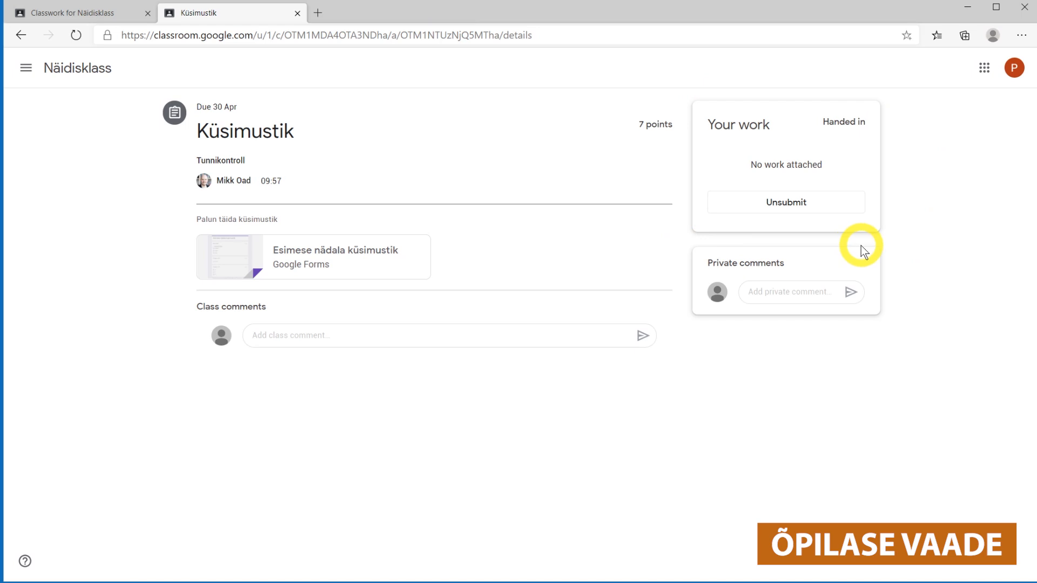
left_click(360, 256)
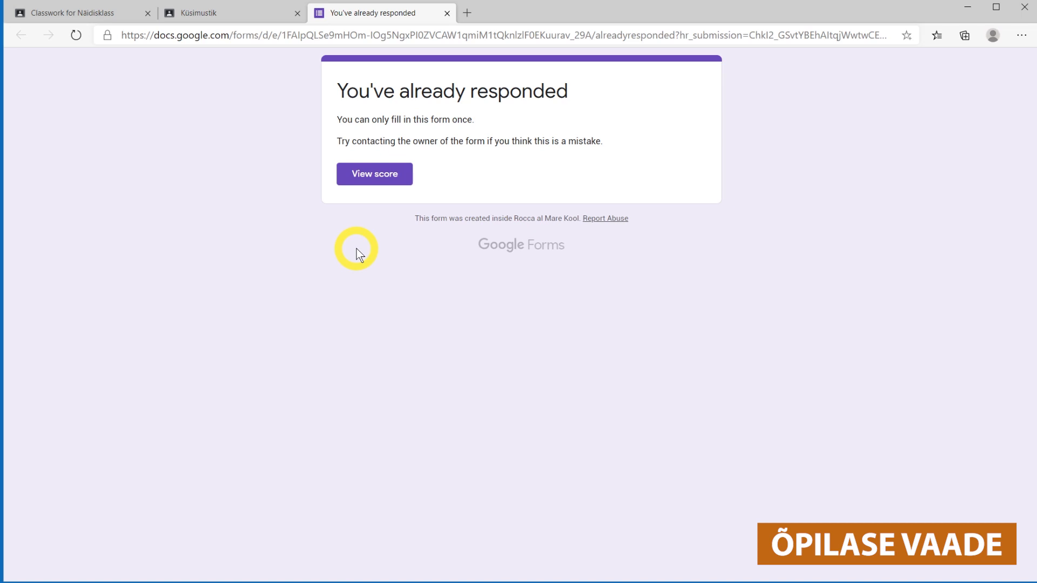
left_click(447, 15)
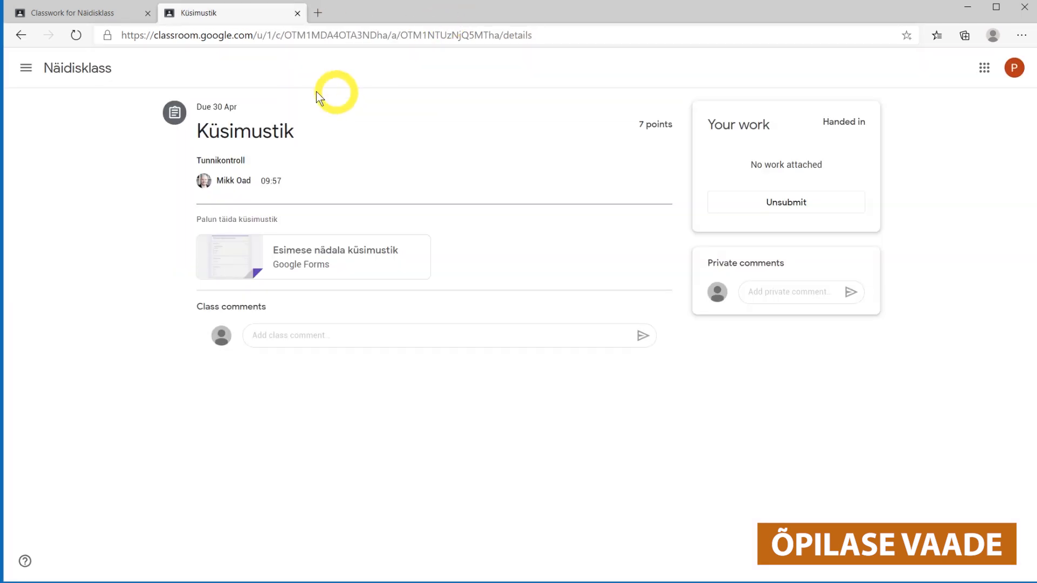
left_click(298, 15)
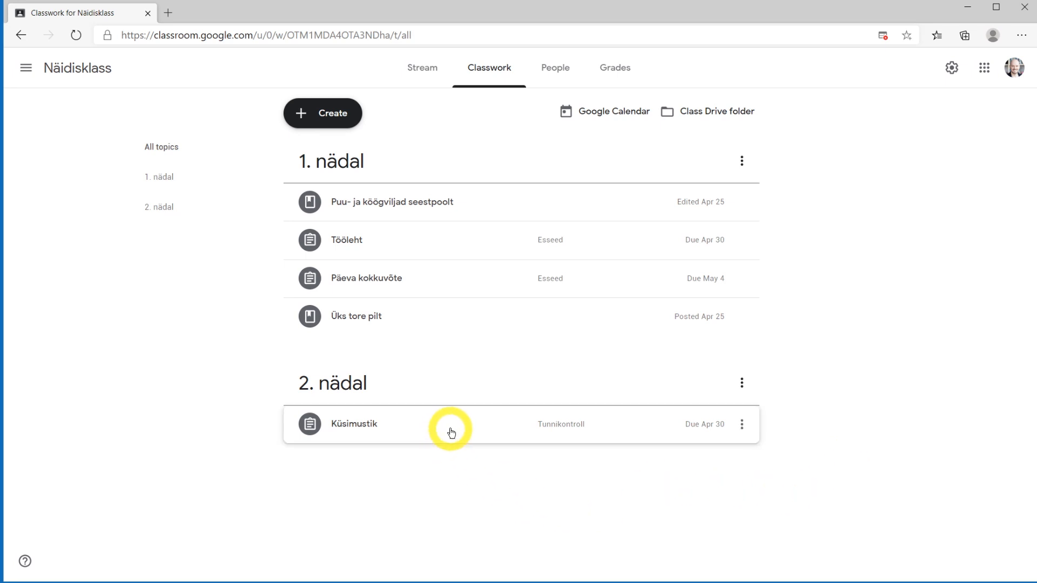
Step: As the teacher, open the student work for the Küsimustik assignment under "2. nädal" and import the grades from the quiz
left_click(451, 433)
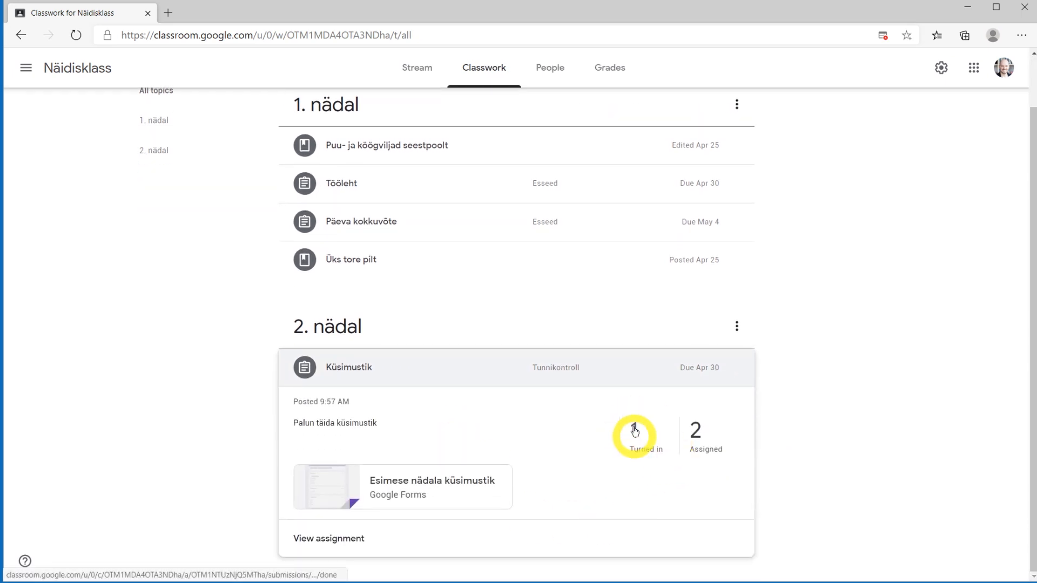
left_click(340, 549)
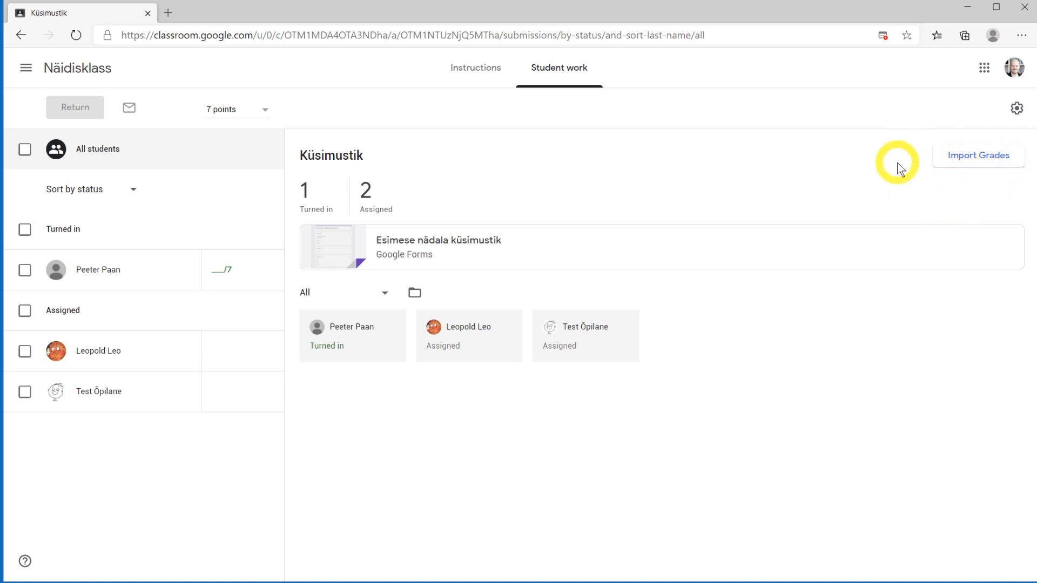
left_click(964, 163)
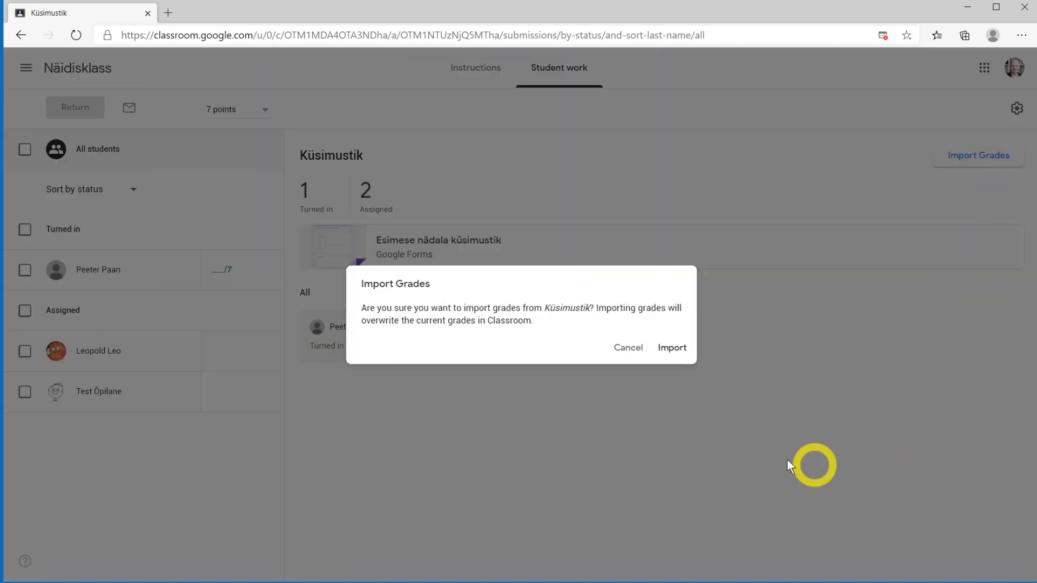
left_click(675, 349)
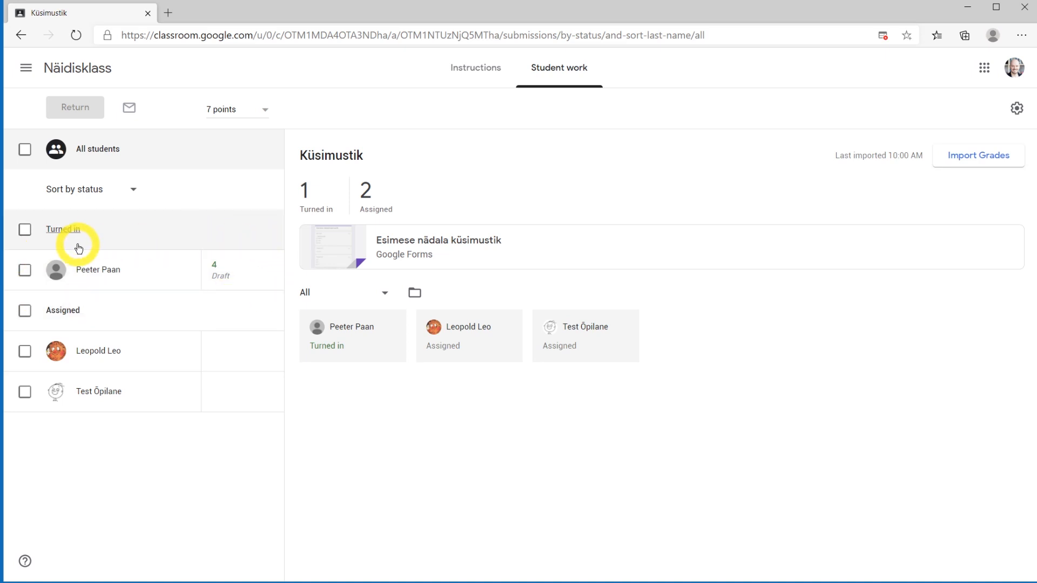
Step: Return the graded work to the student who turned it in, leaving the private comment empty
left_click(25, 273)
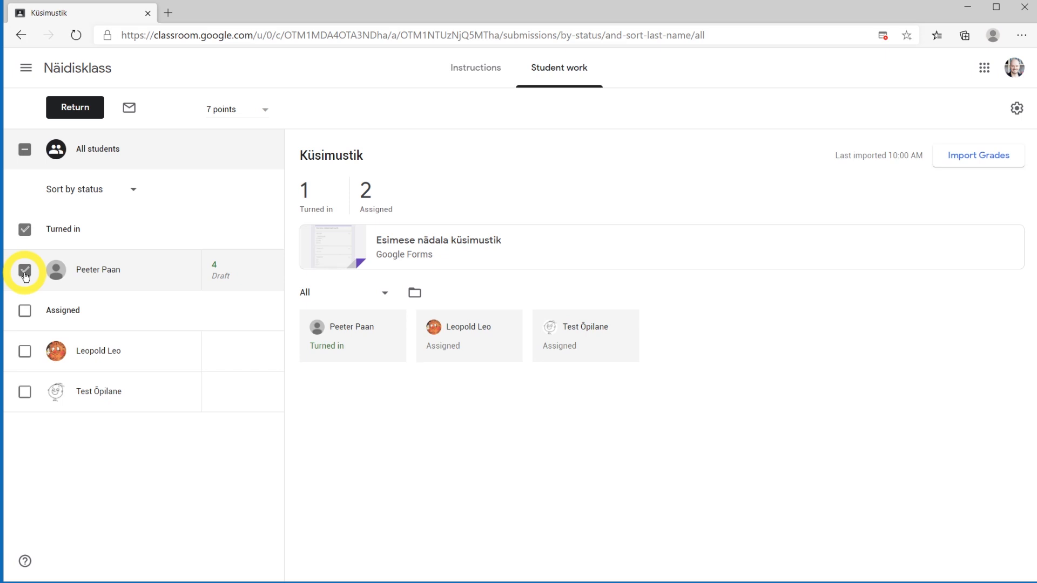
left_click(74, 113)
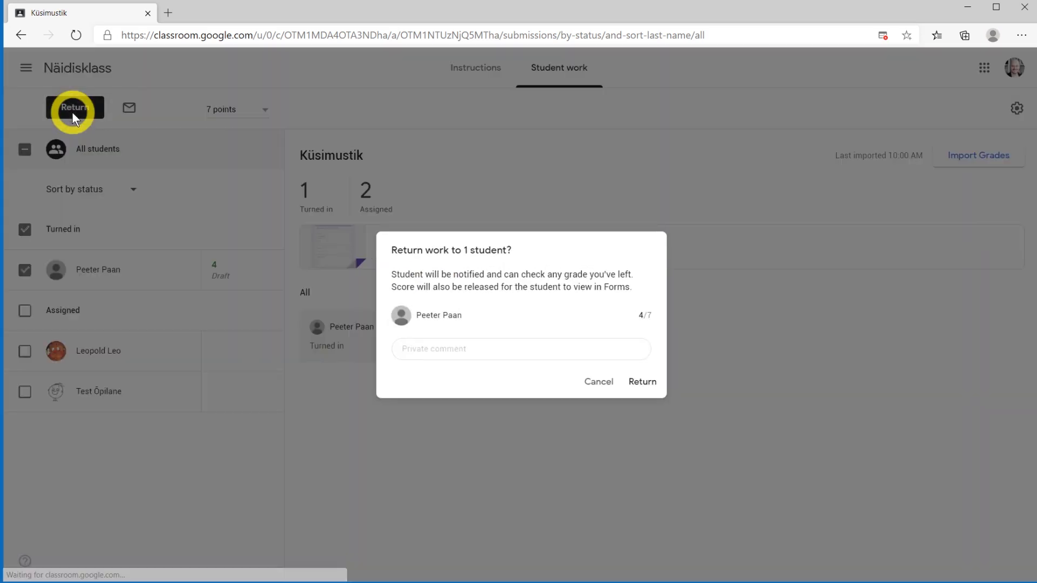
left_click(505, 349)
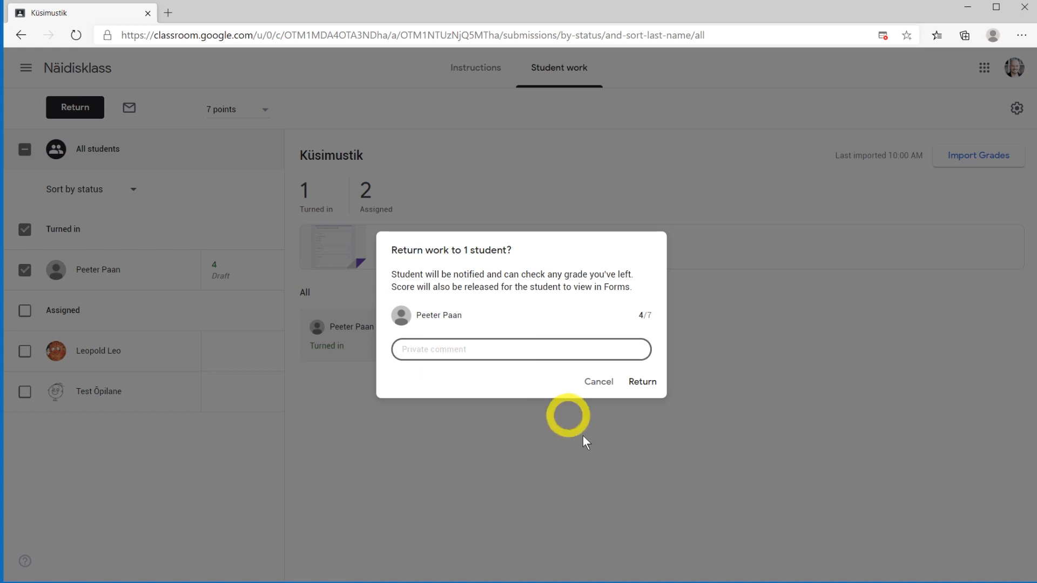
left_click(643, 382)
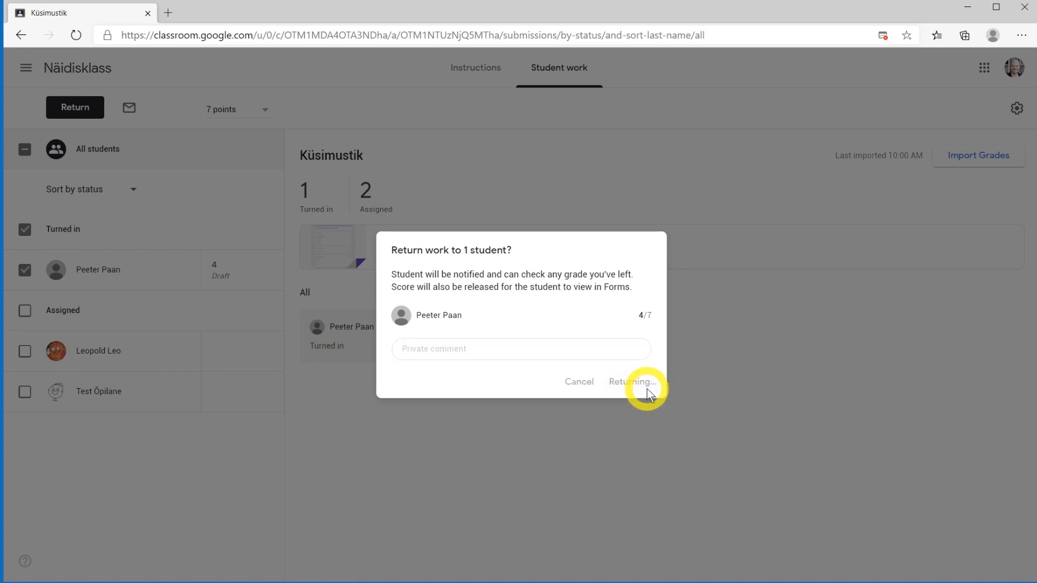